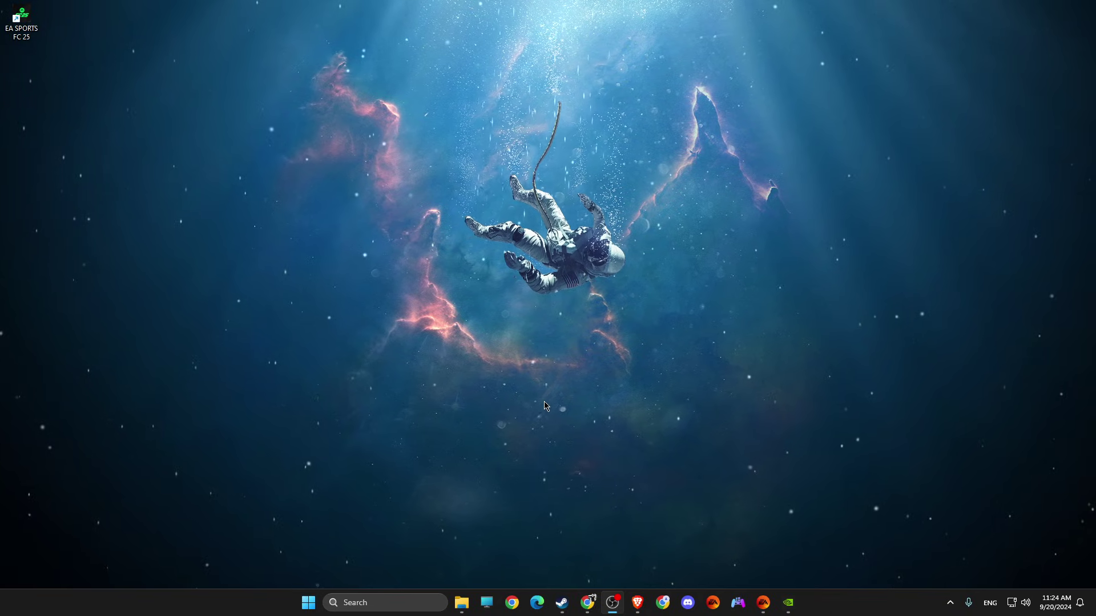
# - Switch off 'Enable the Steam Overlay while in-game' in Crosshair V2's Steam properties
pyautogui.click(562, 603)
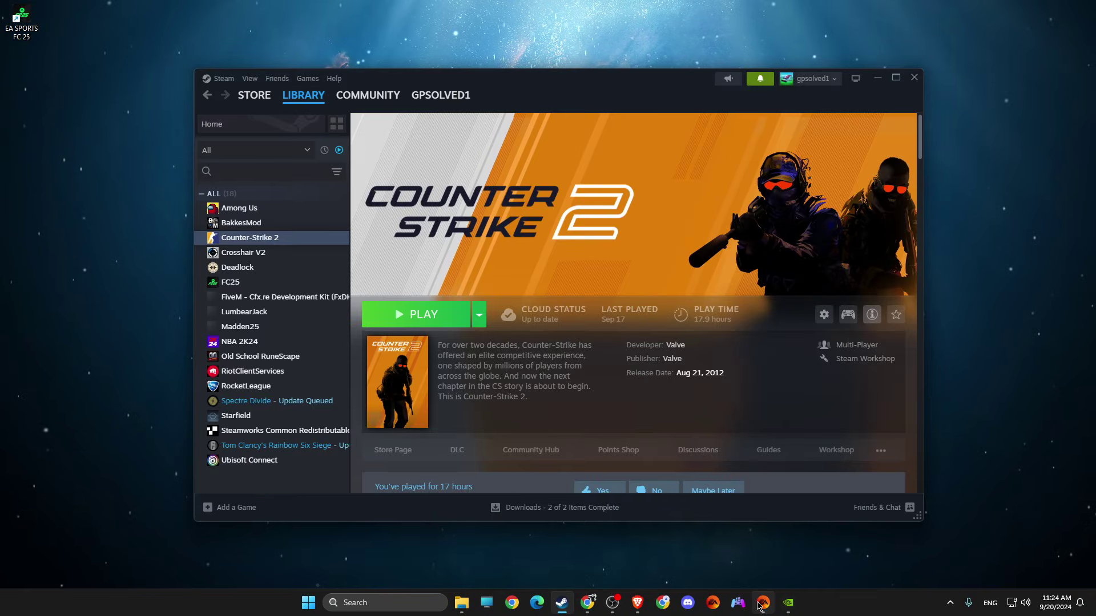
pyautogui.moveTo(798, 602)
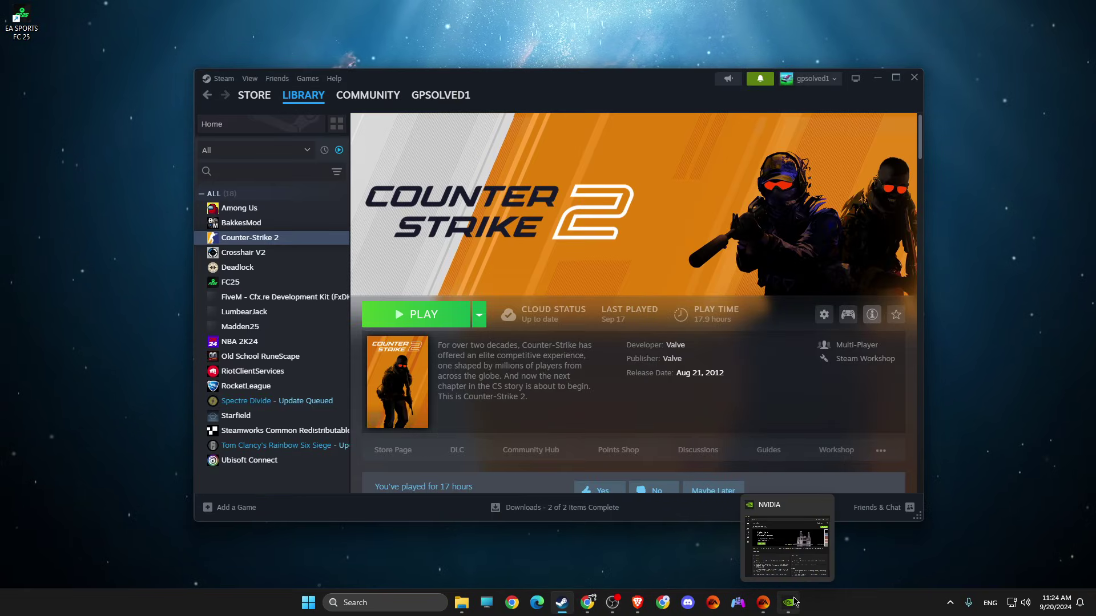
pyautogui.rightClick(248, 257)
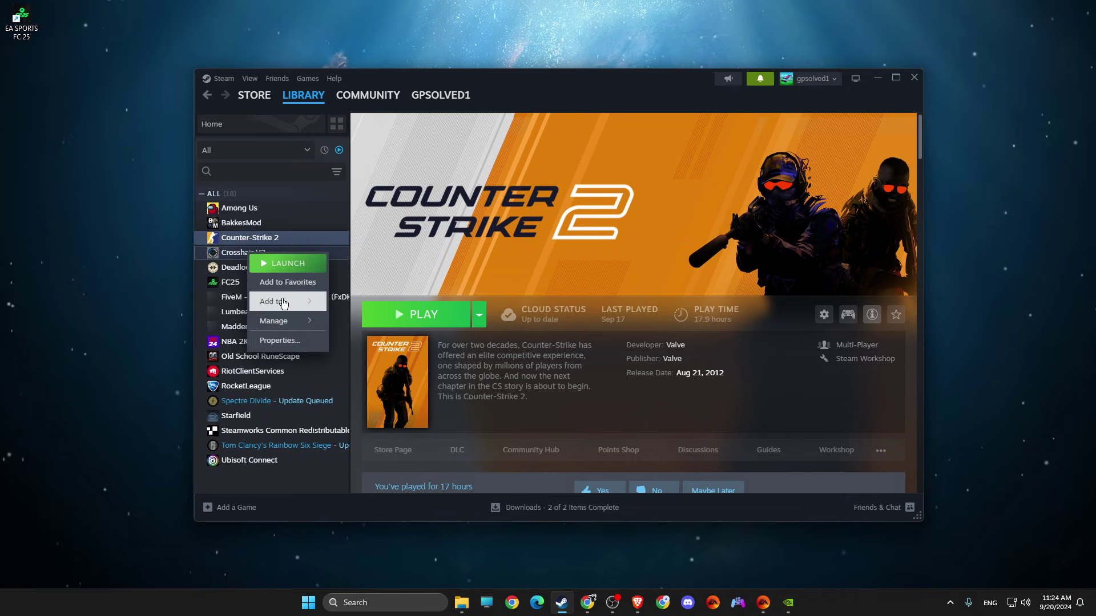
pyautogui.click(286, 341)
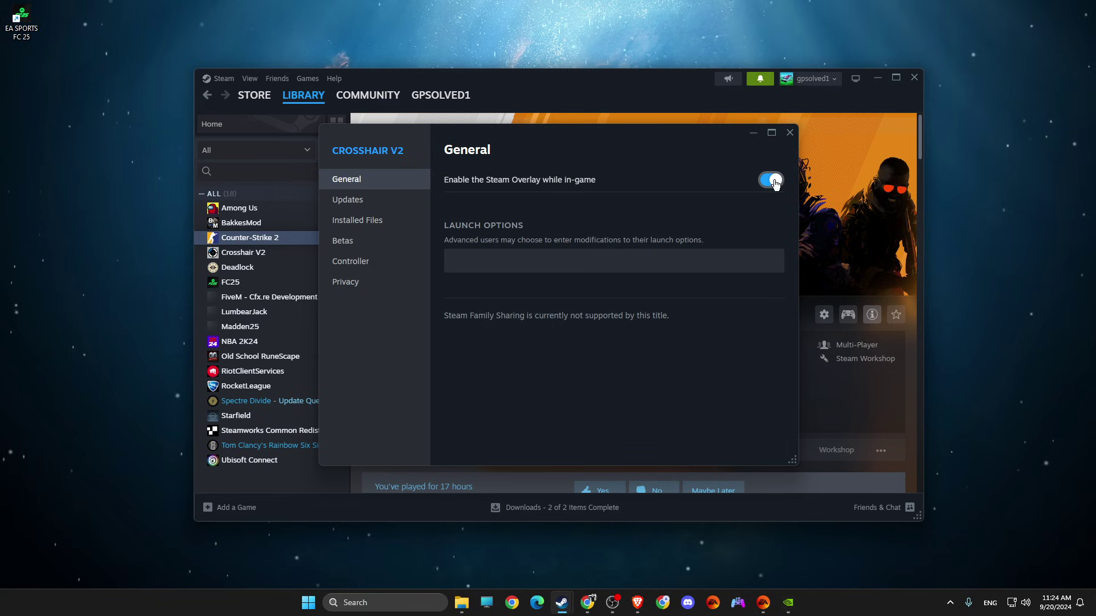
pyautogui.click(771, 179)
pyautogui.click(790, 133)
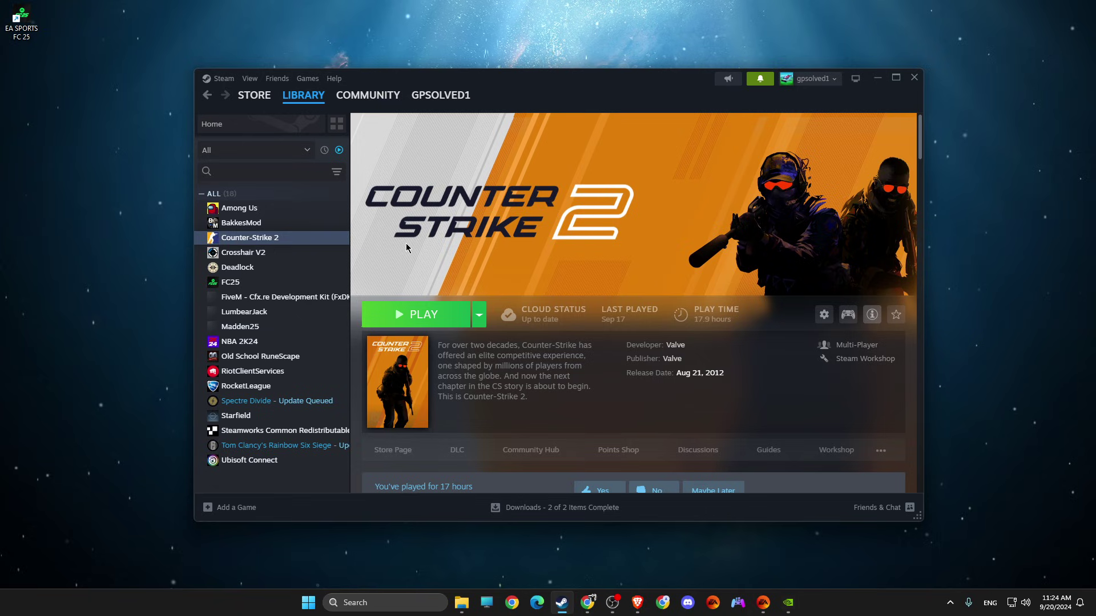
# - Minimize Steam, view the DS4Windows site in Brave, then minimize Brave to the desktop
pyautogui.click(877, 78)
pyautogui.click(638, 602)
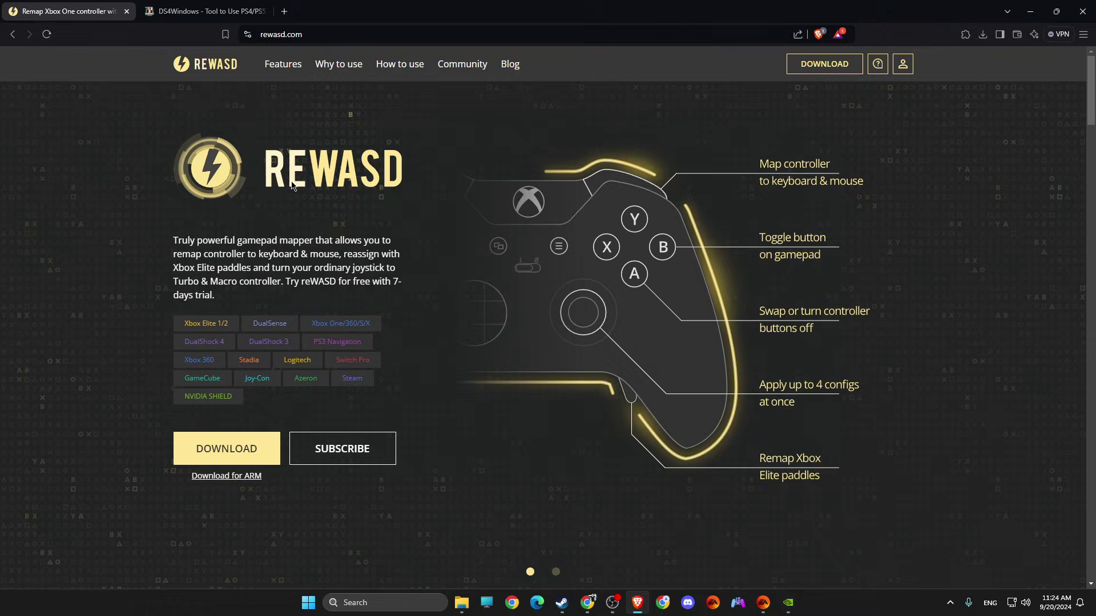
pyautogui.click(211, 20)
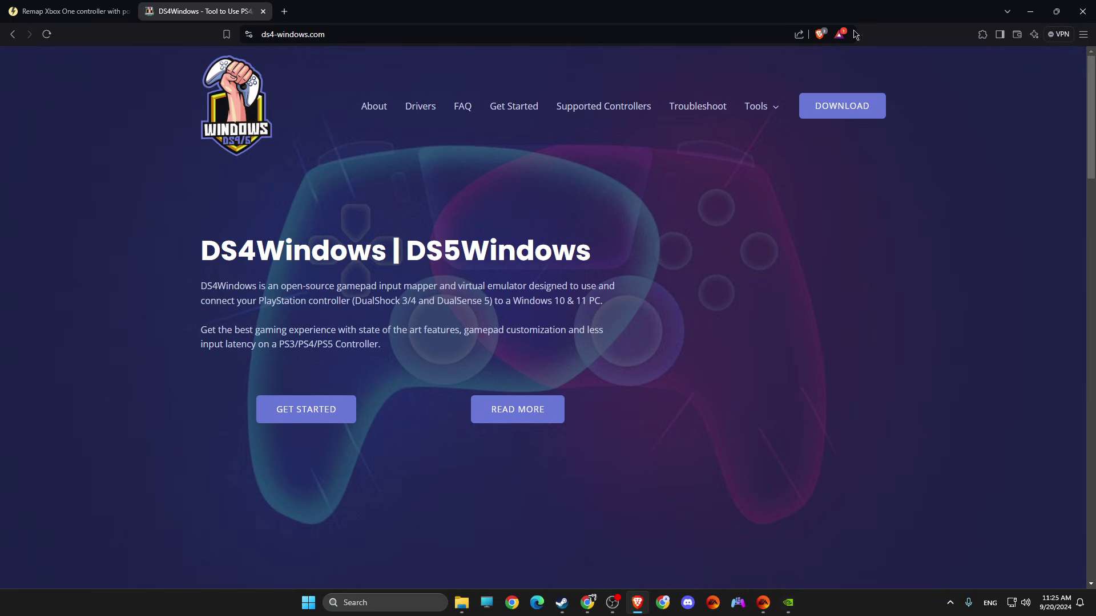
pyautogui.click(1027, 13)
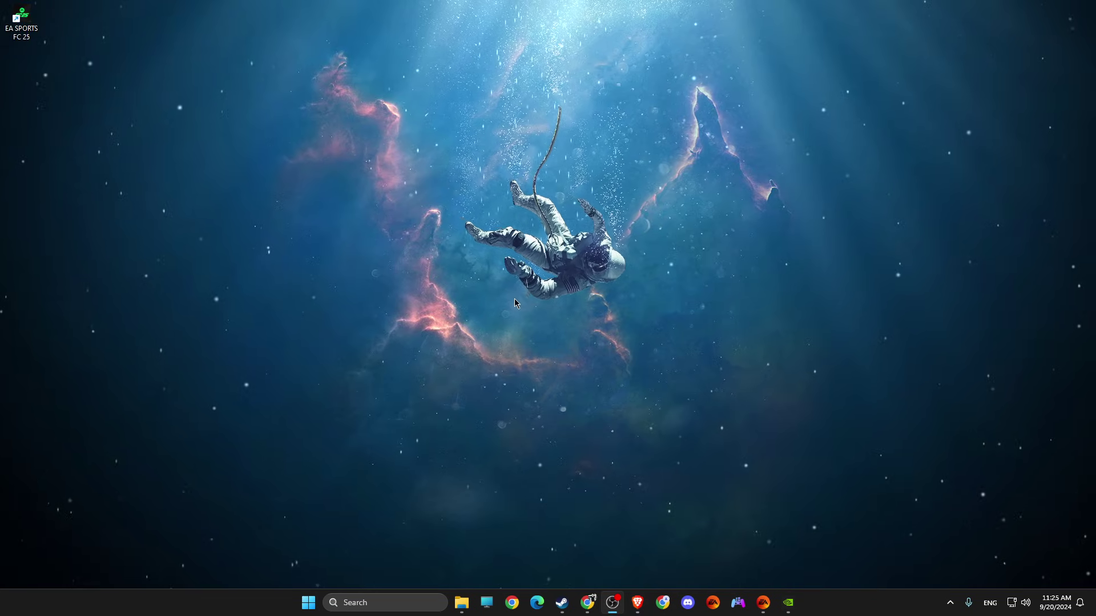
# - Open Settings via a 'settings' search, confirm Windows Update reports up to date, and close it
pyautogui.click(409, 599)
pyautogui.write('settings')
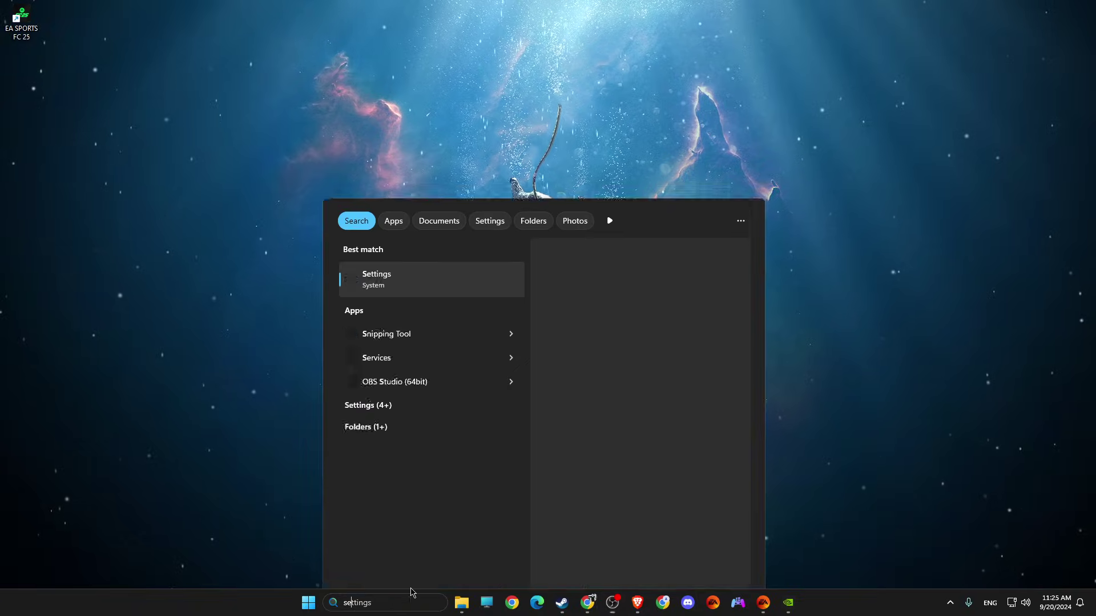
pyautogui.press('Return')
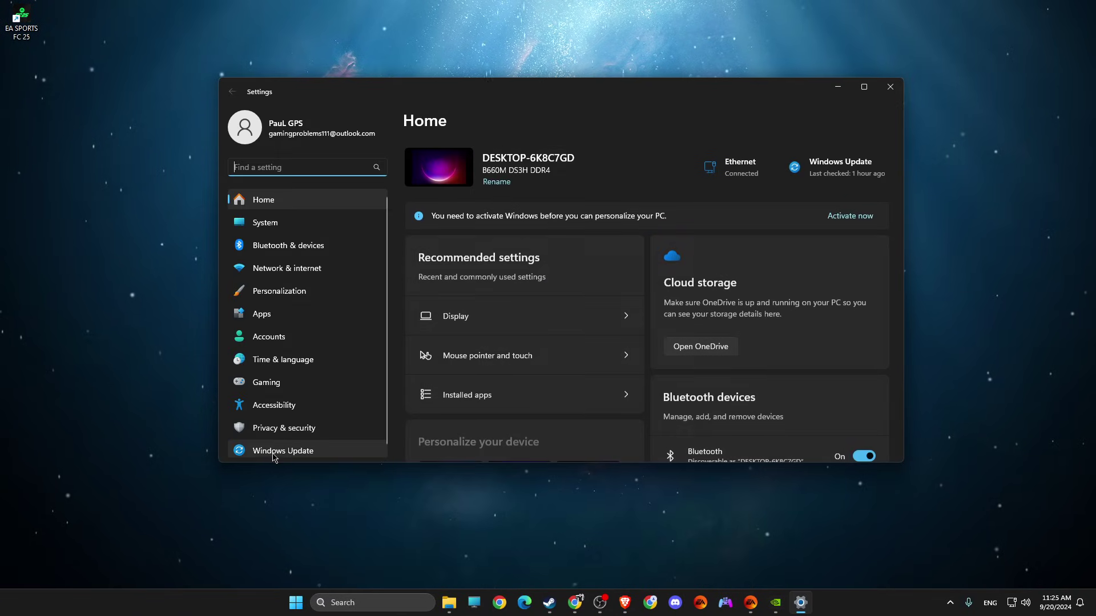
pyautogui.click(297, 450)
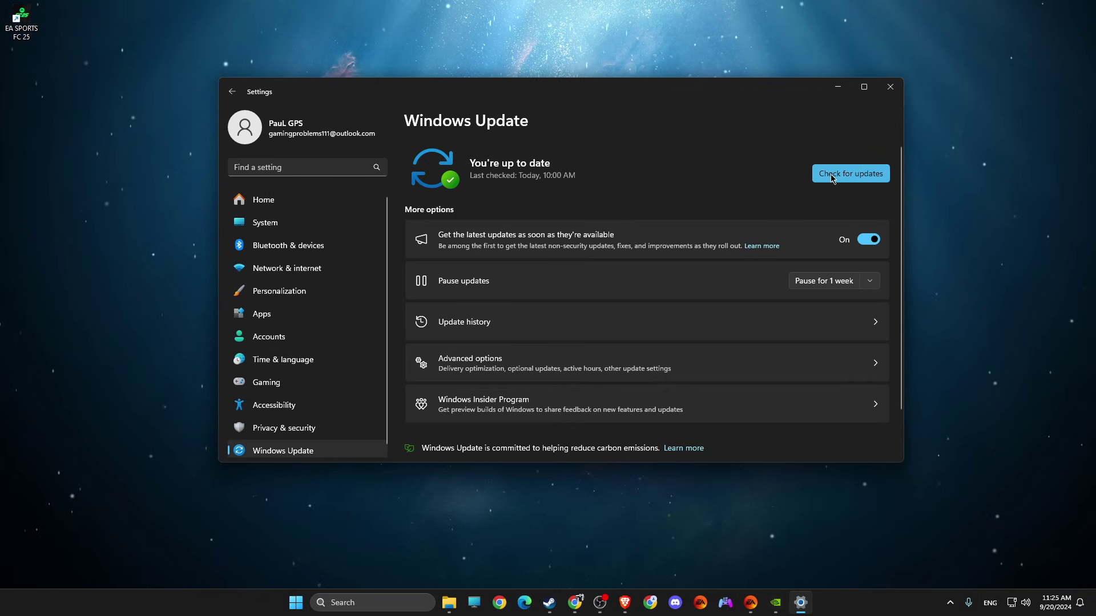
pyautogui.click(890, 86)
# - Launch the NVIDIA app via an 'nvidia' search, check Studio Driver 561.09, then minimize it
pyautogui.click(356, 605)
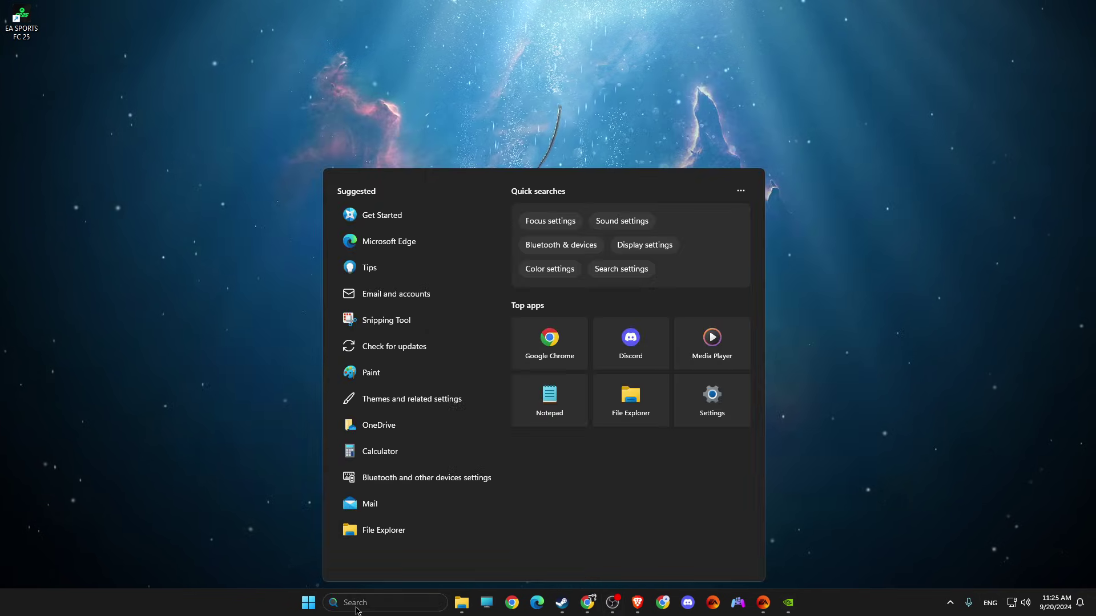
pyautogui.write('nvidia')
pyautogui.click(383, 262)
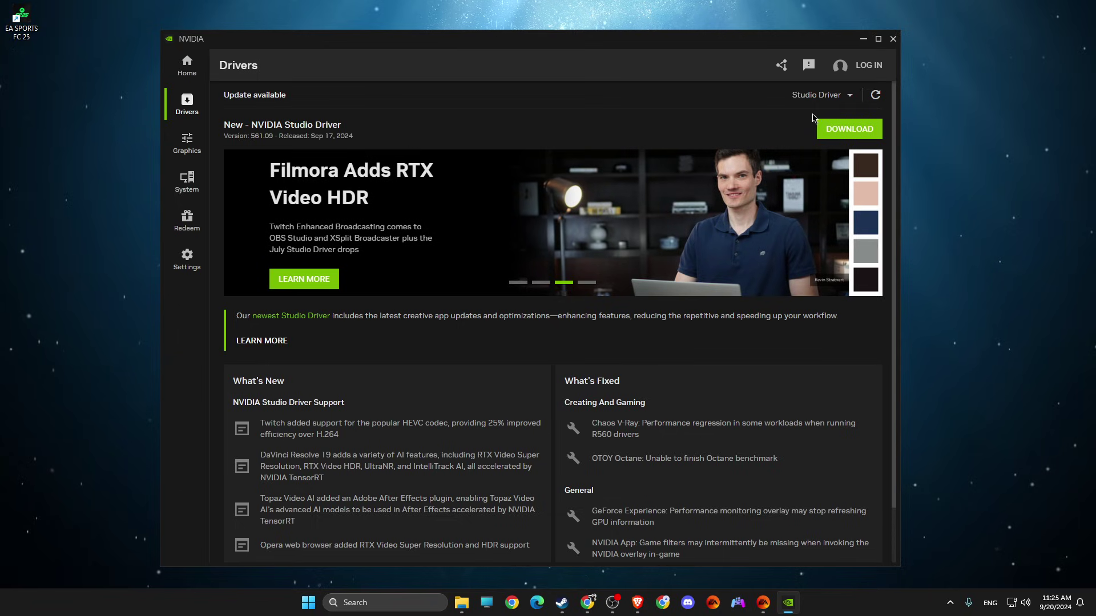
pyautogui.click(864, 41)
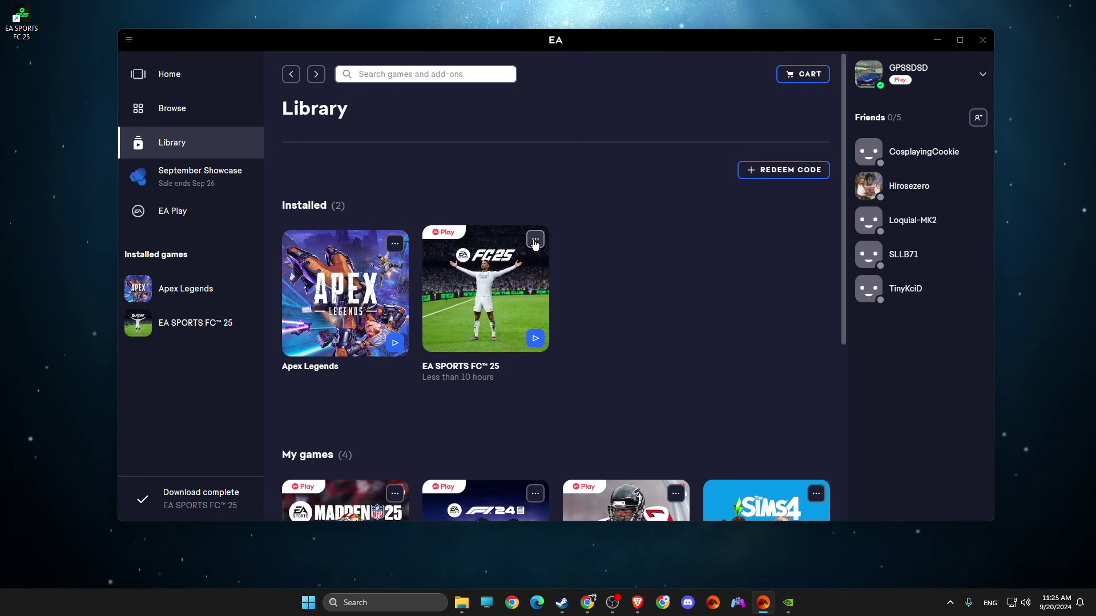
# - Open the EA SPORTS FC 25 install folder from its EA app properties
pyautogui.rightClick(506, 244)
pyautogui.click(459, 299)
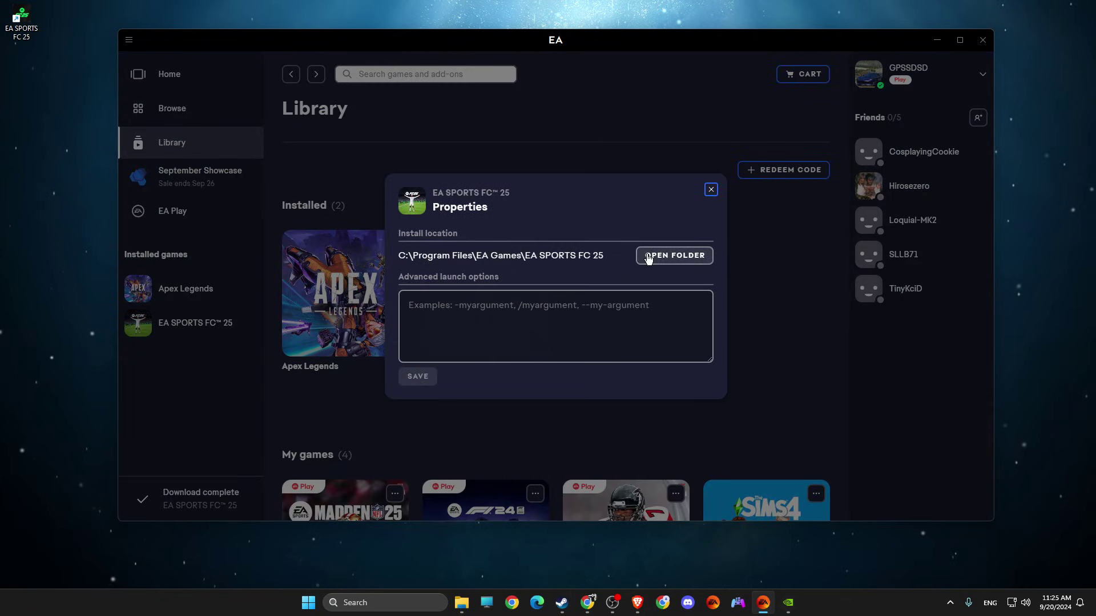
pyautogui.click(642, 257)
pyautogui.click(587, 84)
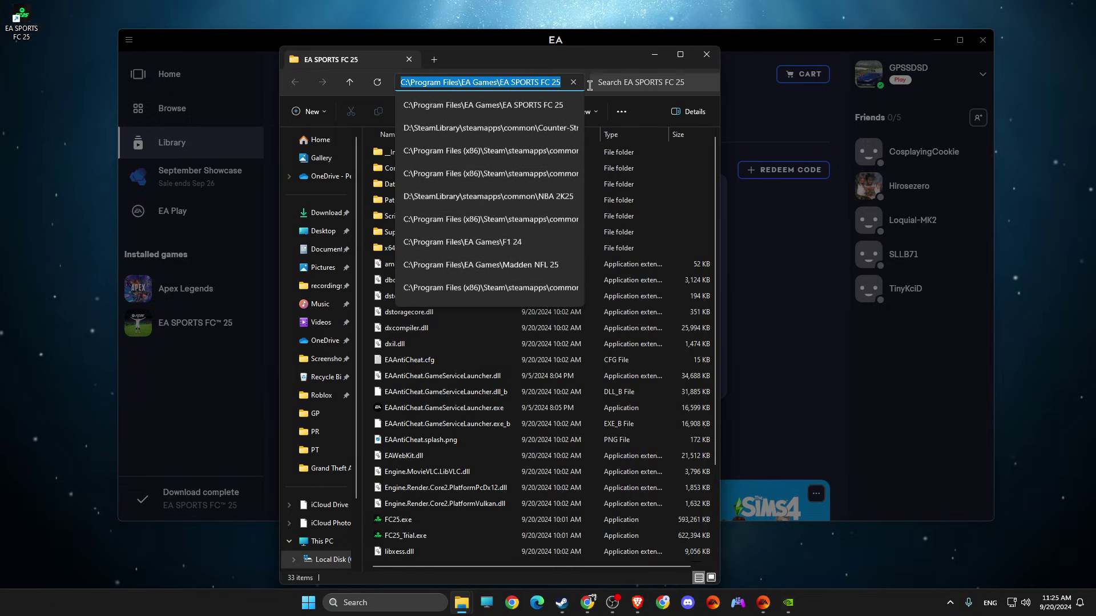
# - Check that FC25.exe's compatibility settings show run as administrator, then close the folder
pyautogui.click(411, 407)
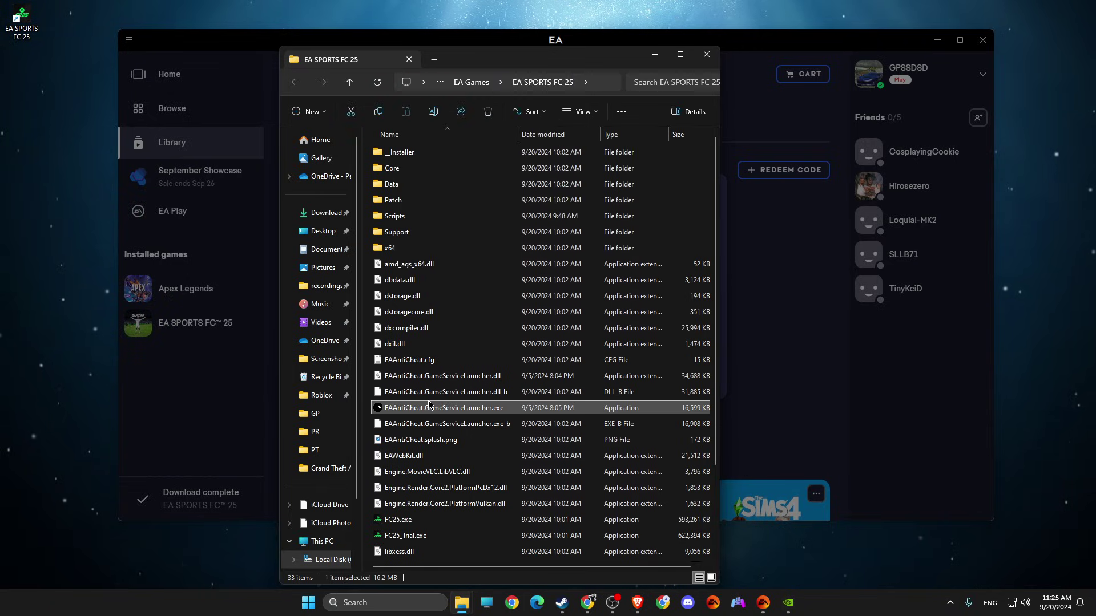
pyautogui.scroll(-1, 391, 457)
pyautogui.click(392, 478)
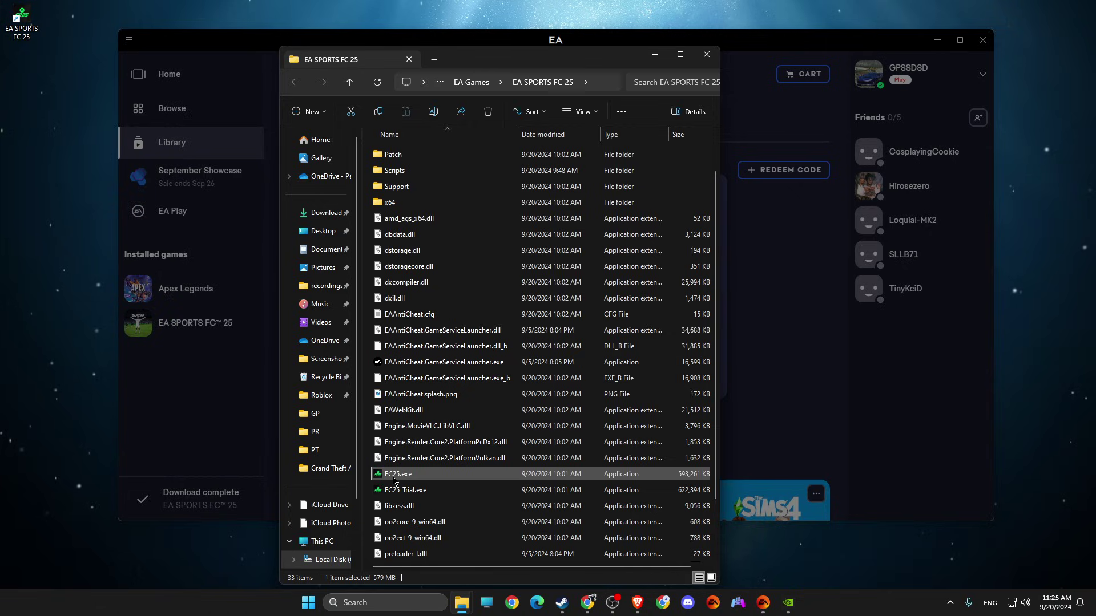
pyautogui.rightClick(394, 482)
pyautogui.click(439, 344)
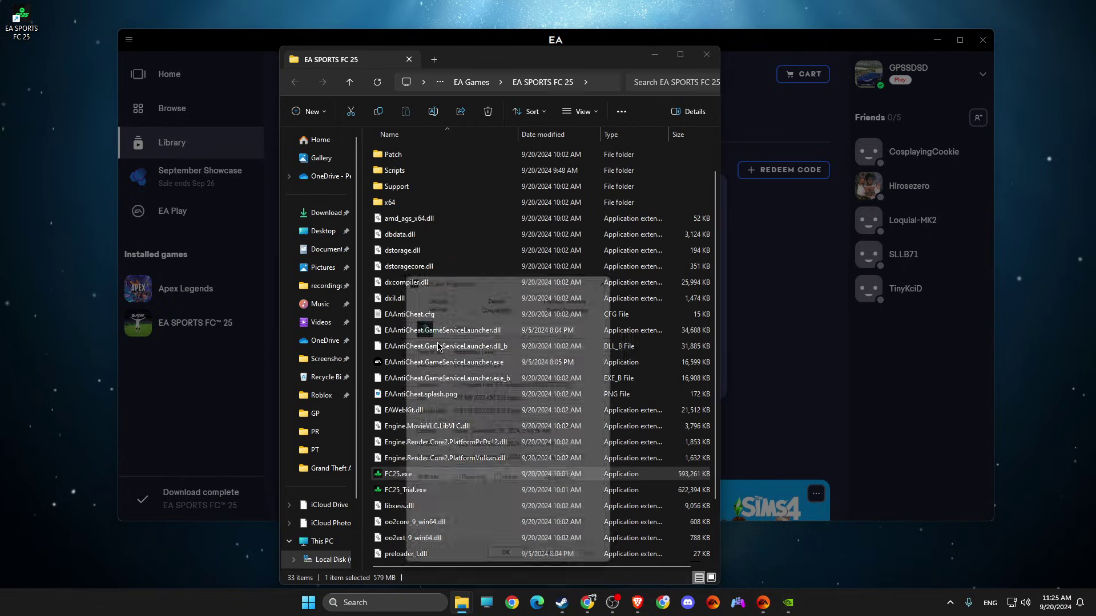
pyautogui.click(493, 300)
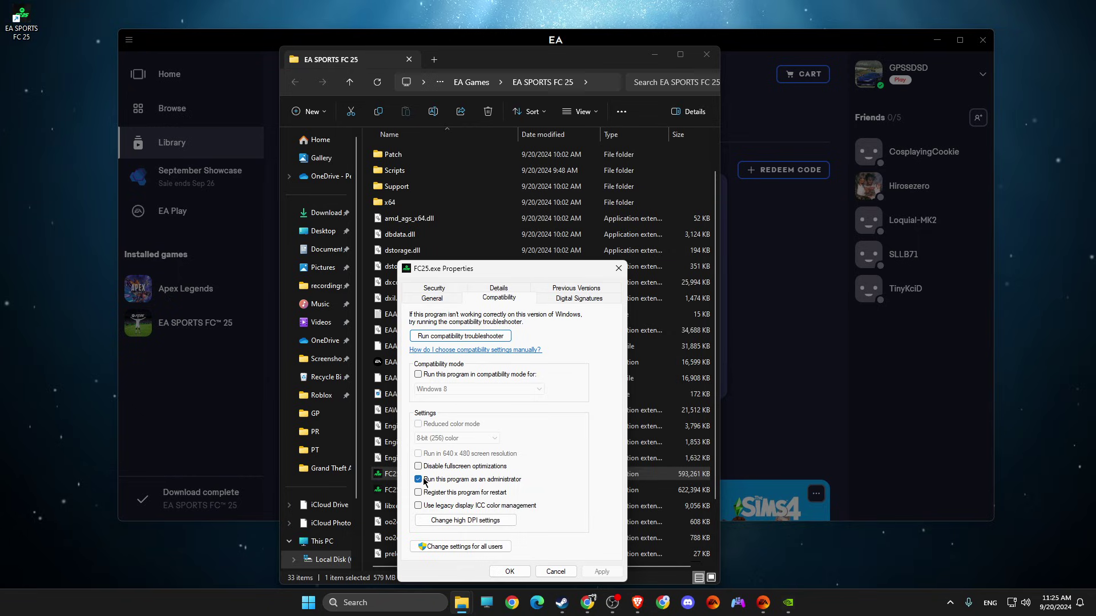
pyautogui.click(555, 571)
pyautogui.click(714, 63)
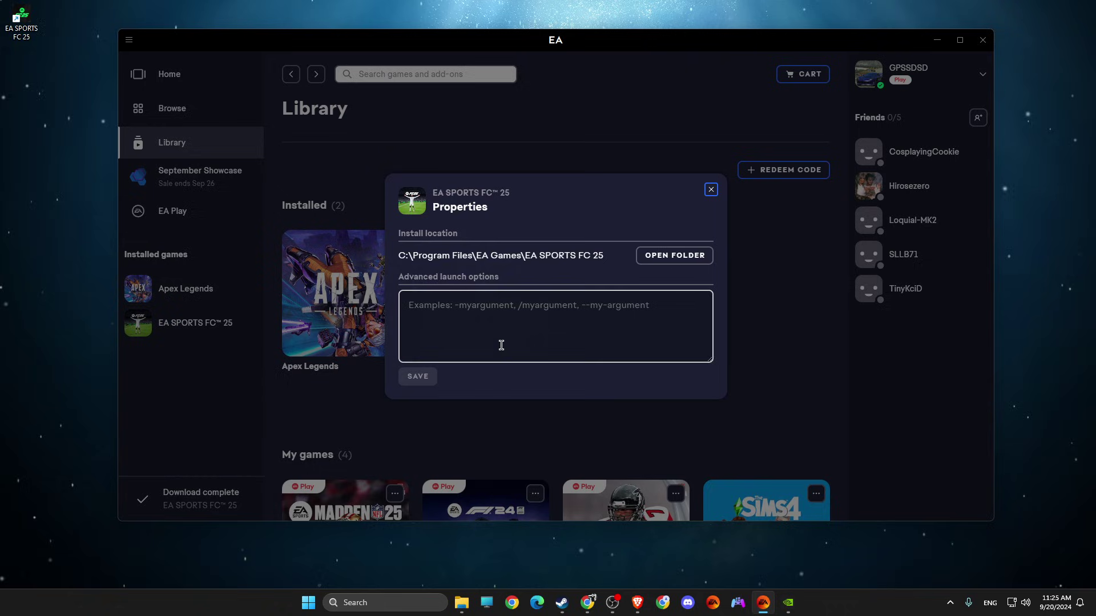
# - Close the game properties and open the EA app shortcut's file location from an 'ea' search
pyautogui.click(709, 188)
pyautogui.click(378, 604)
pyautogui.write('ea')
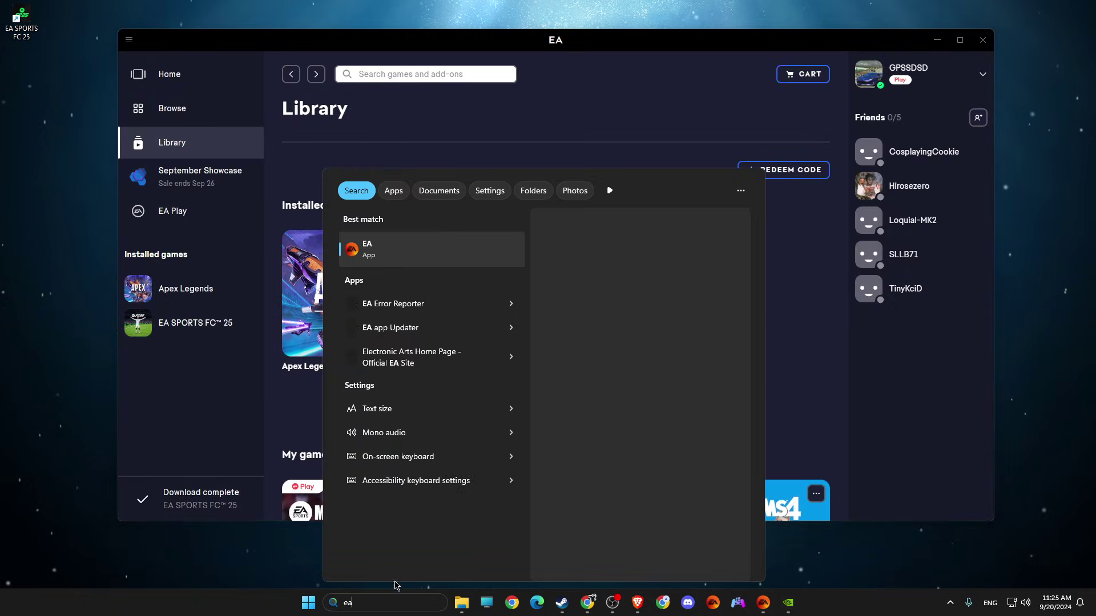
pyautogui.rightClick(371, 260)
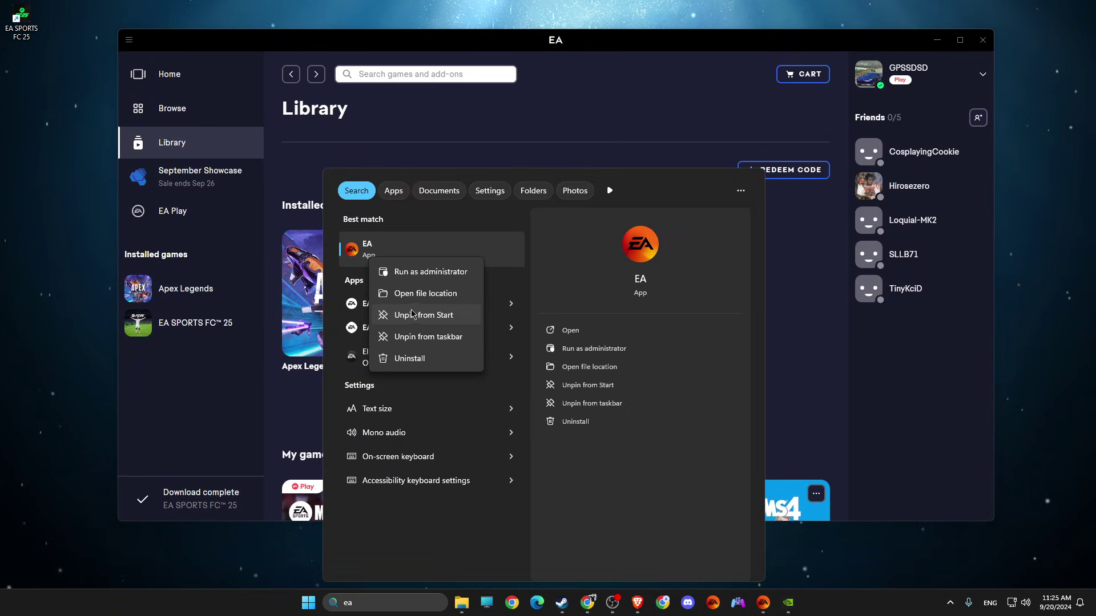
pyautogui.click(414, 295)
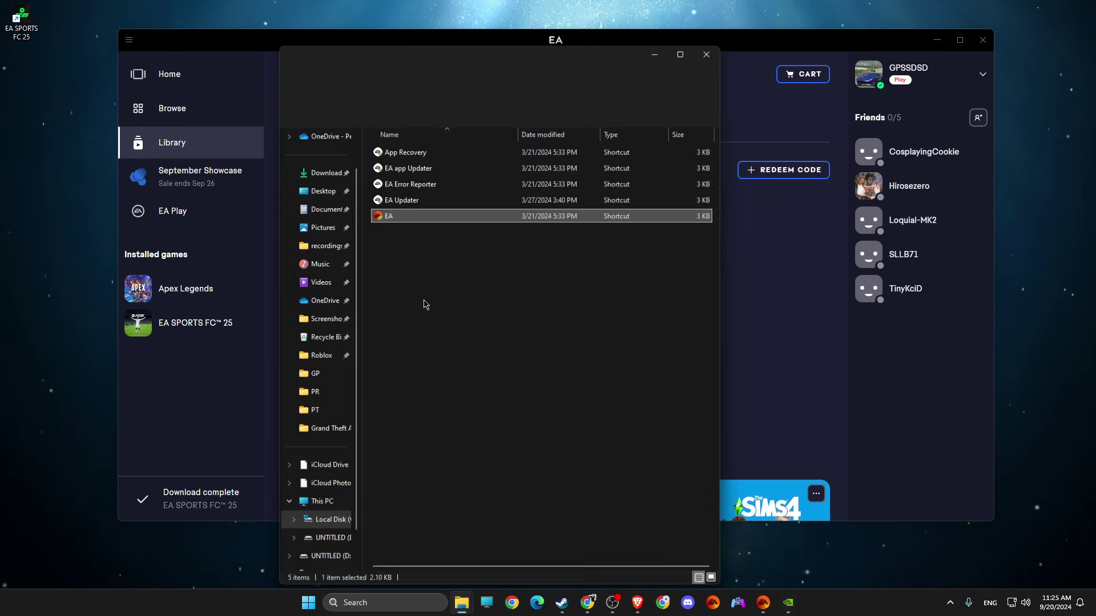
# - Confirm the EA shortcut's compatibility settings have run as administrator checked, then close the folder
pyautogui.rightClick(392, 218)
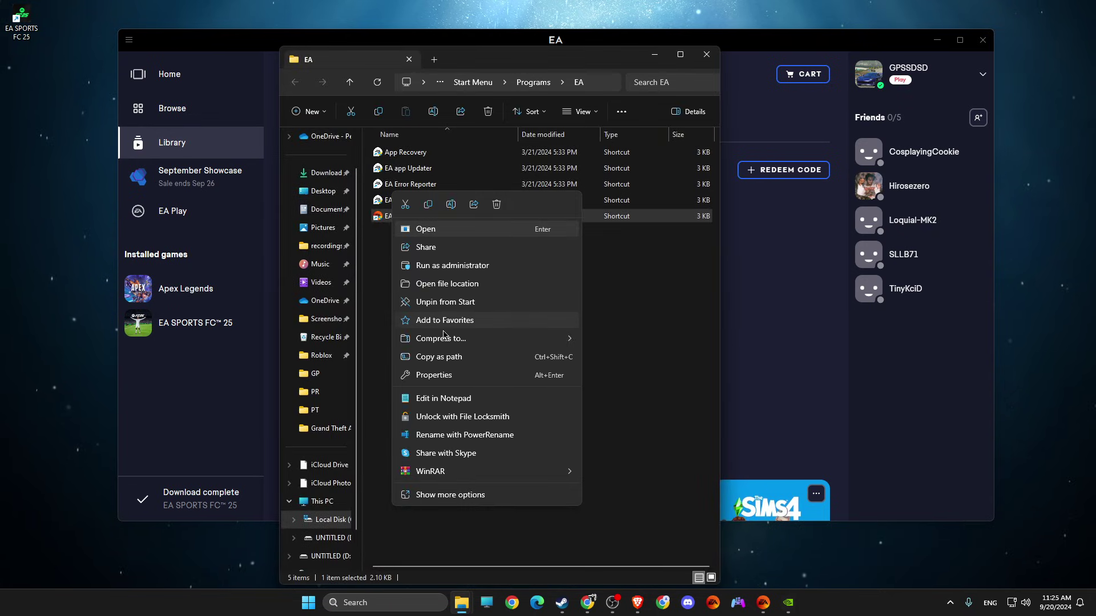
pyautogui.click(444, 380)
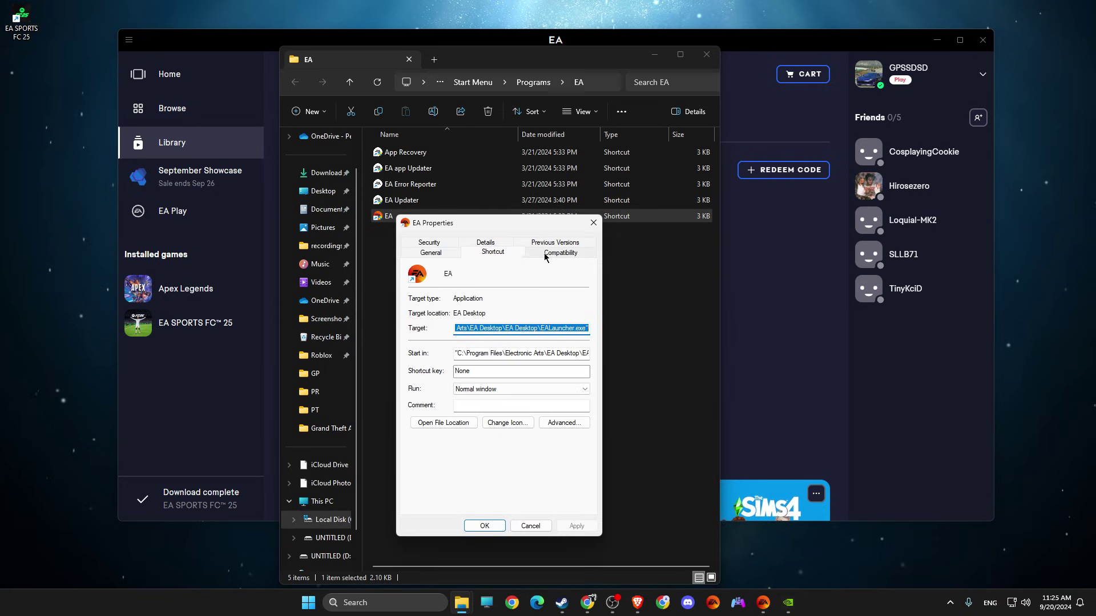
pyautogui.click(545, 254)
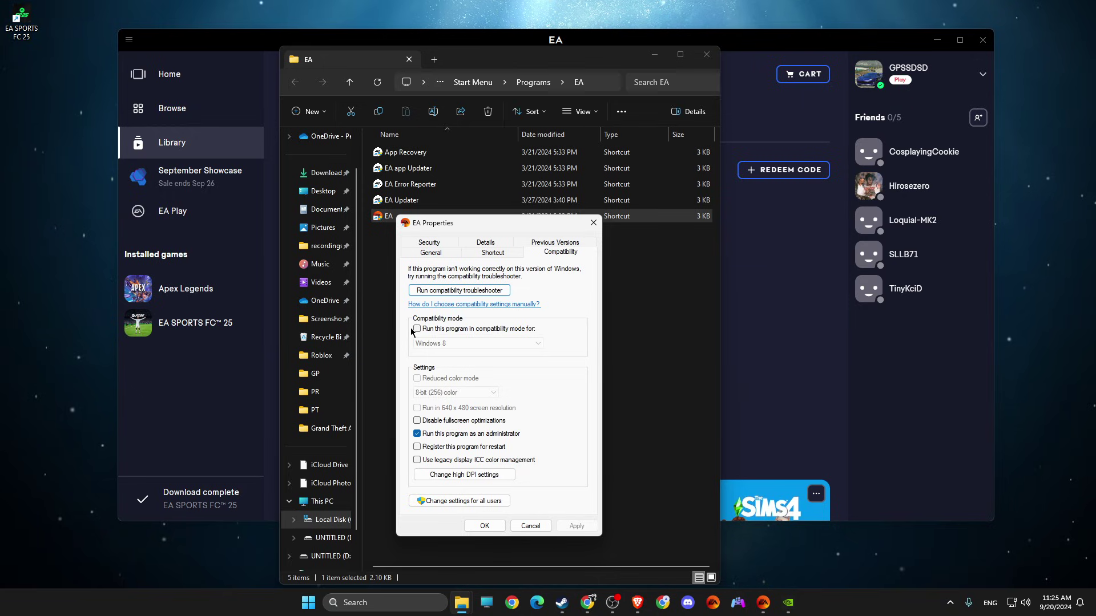
pyautogui.click(530, 526)
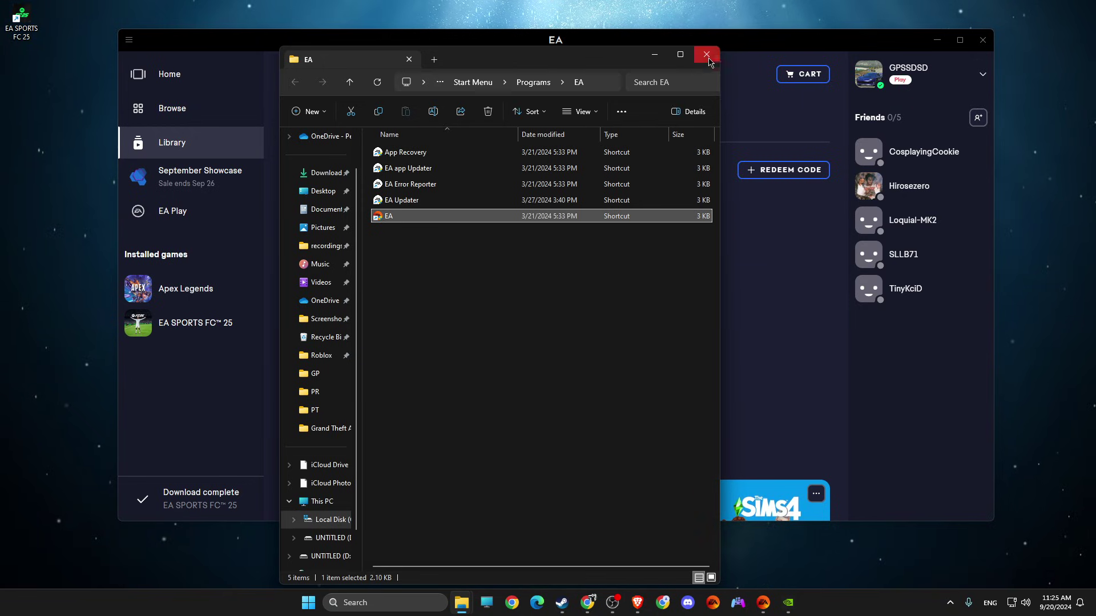
pyautogui.click(707, 55)
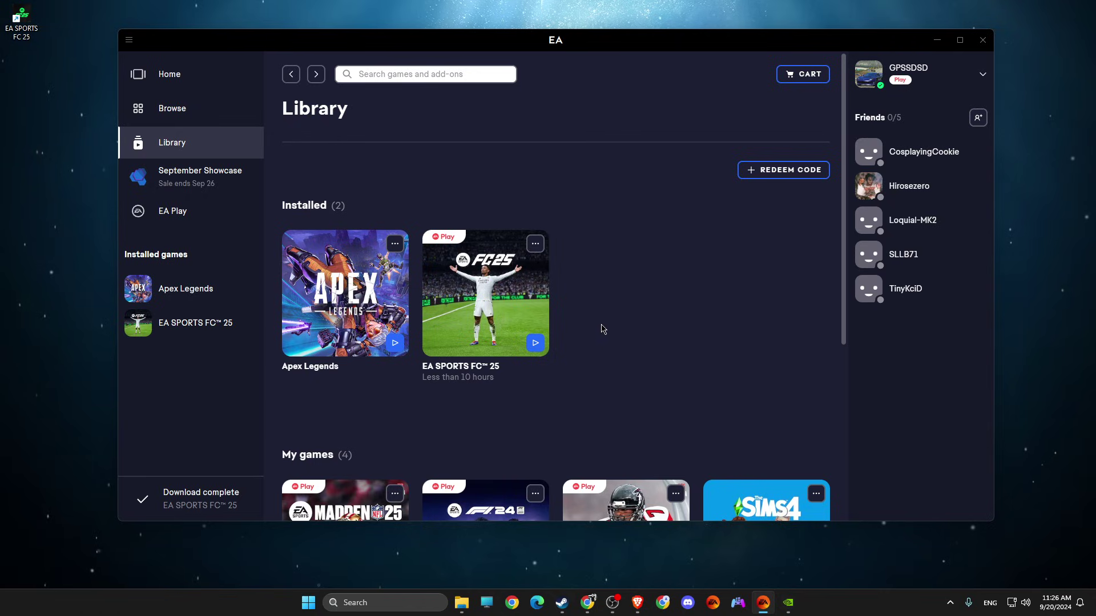
# - Start Help > App Recovery from the EA menu, cancel the restart prompt, and minimize the EA app
pyautogui.click(129, 42)
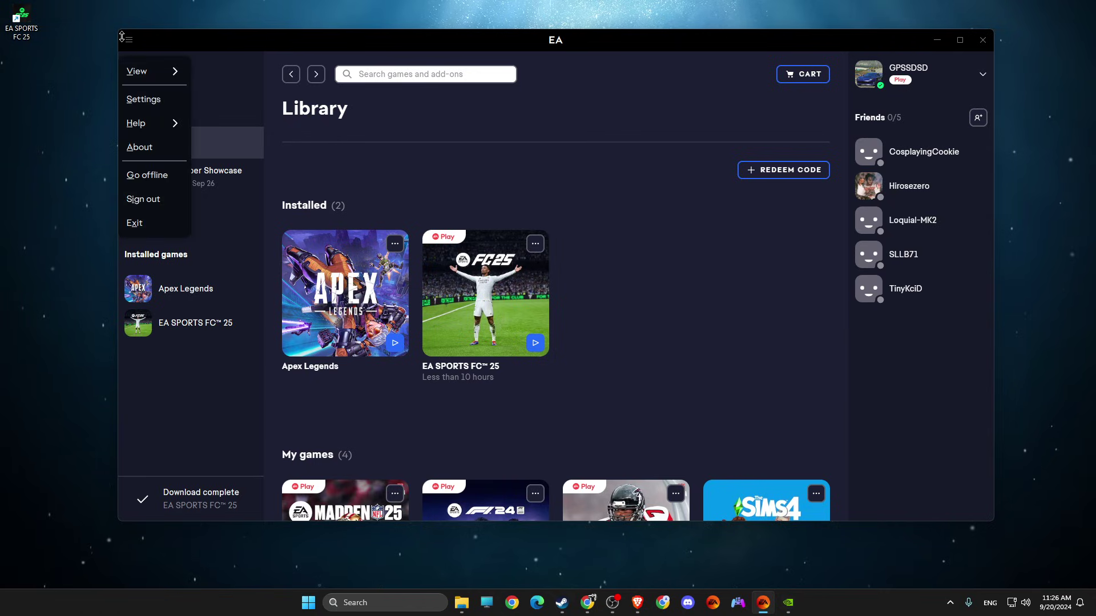
pyautogui.moveTo(144, 82)
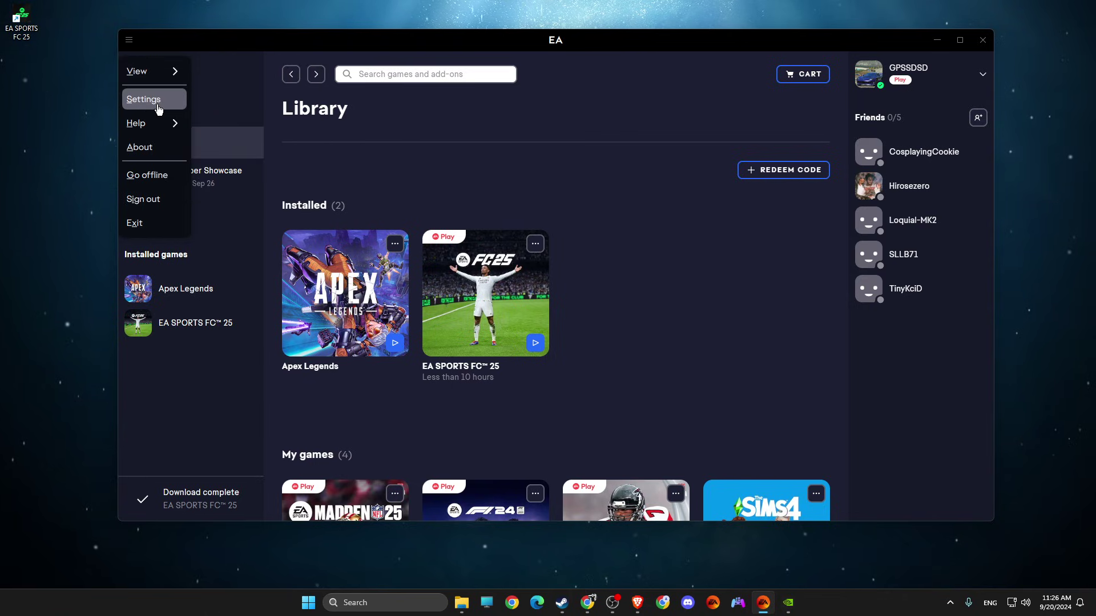
pyautogui.moveTo(154, 123)
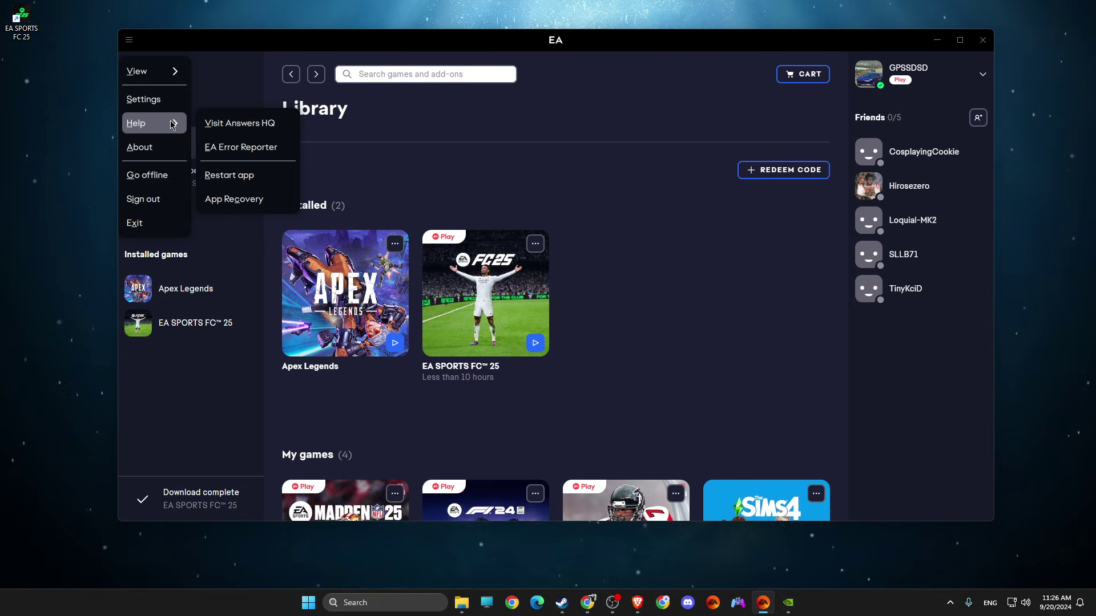
pyautogui.click(228, 200)
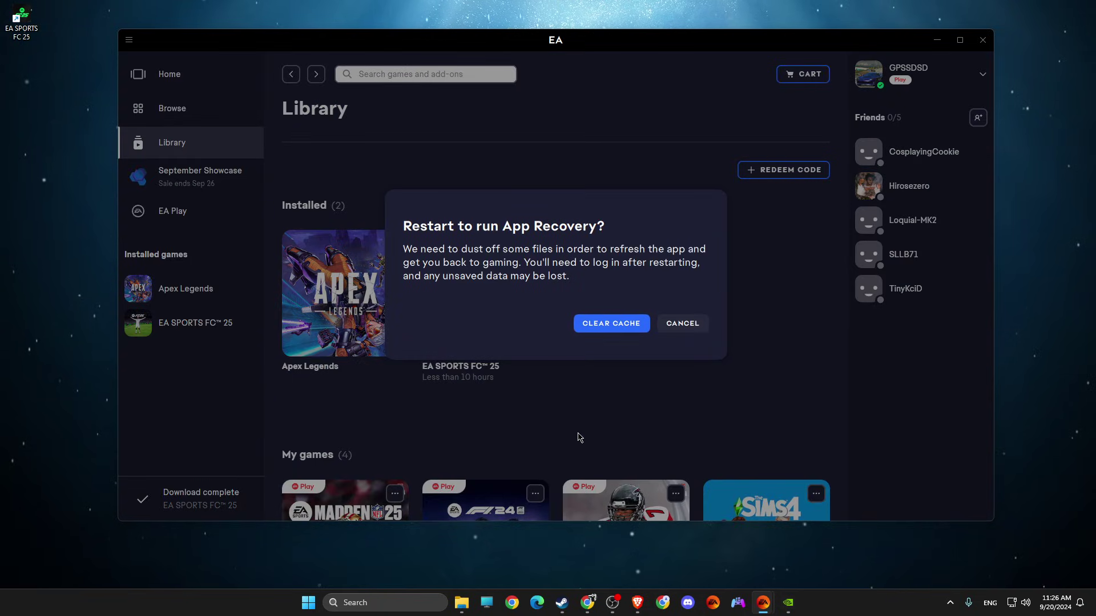
pyautogui.click(679, 325)
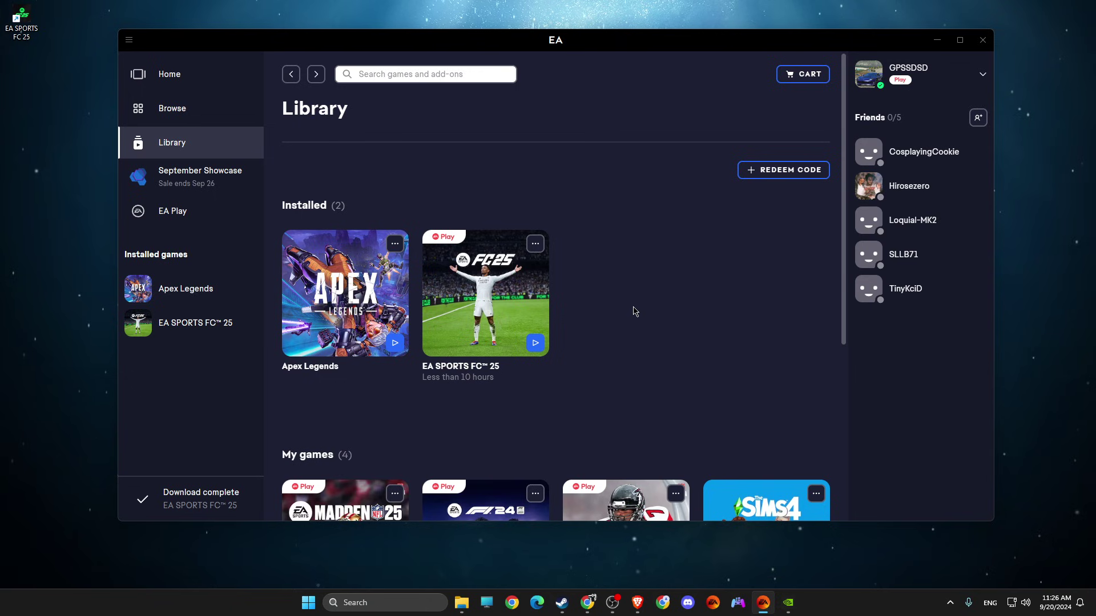
pyautogui.click(936, 39)
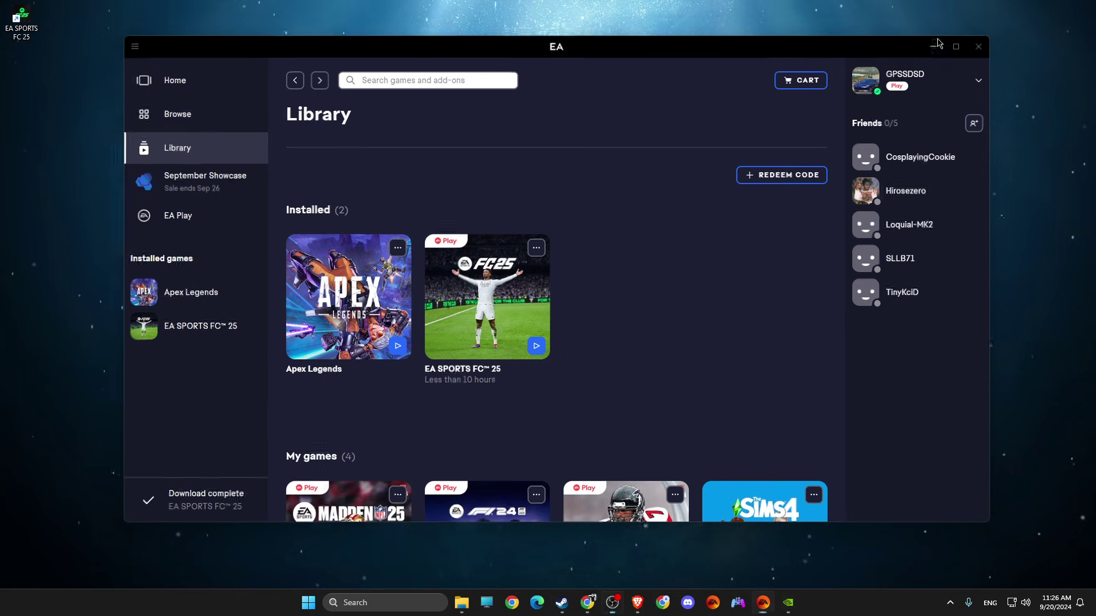
pyautogui.click(392, 606)
pyautogui.write('run')
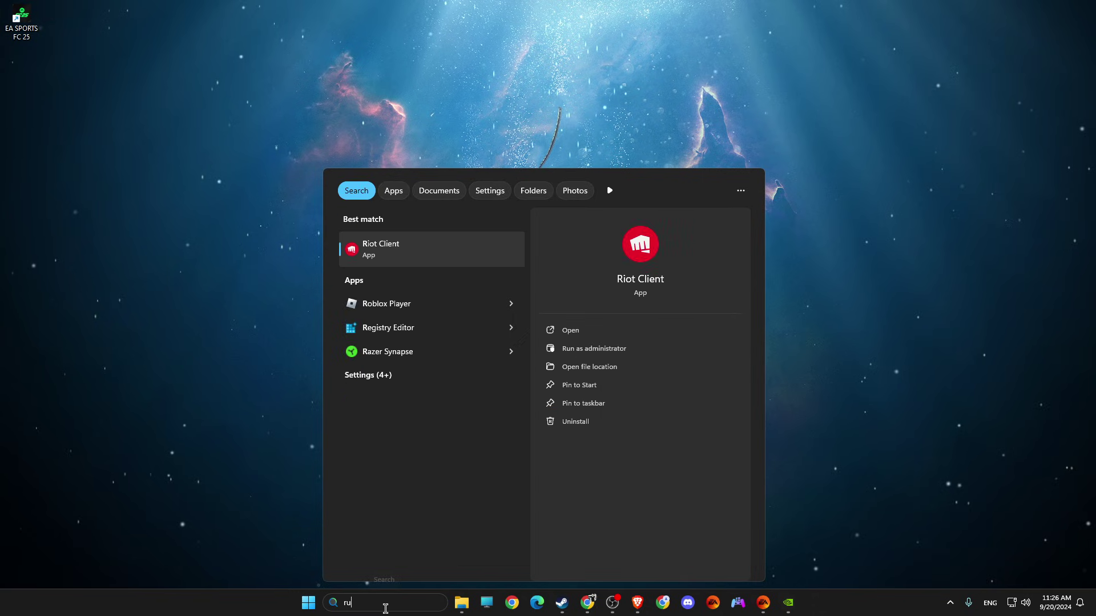
pyautogui.click(394, 254)
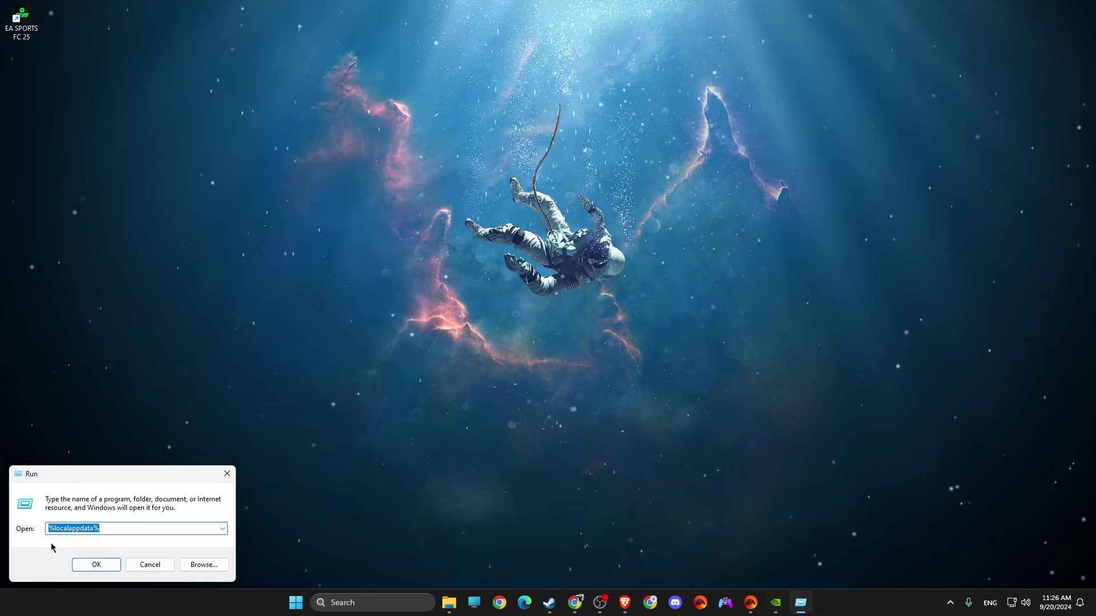
pyautogui.click(93, 558)
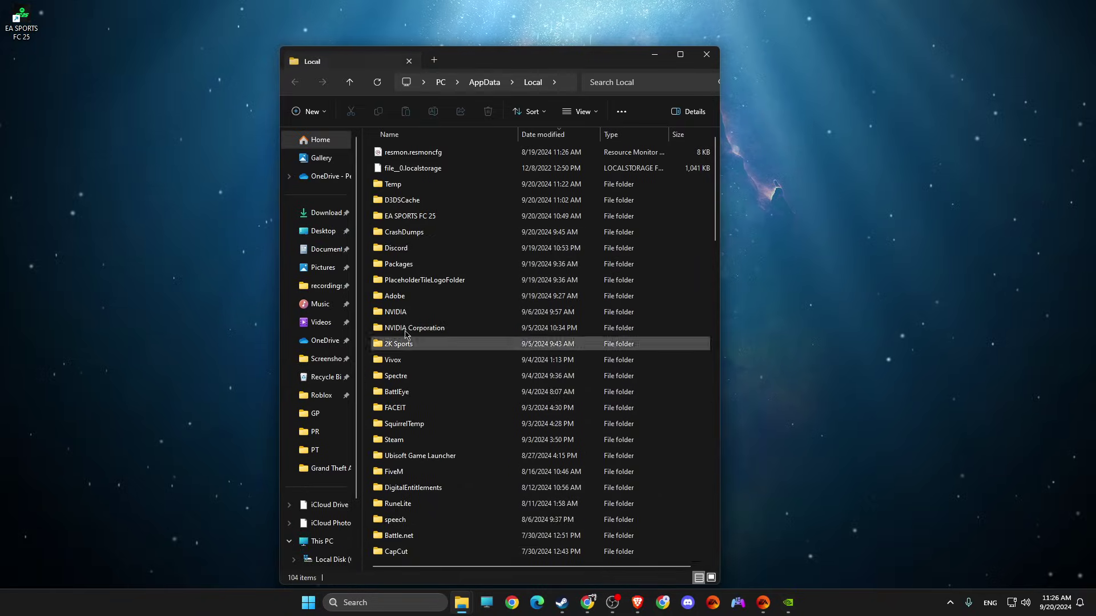
pyautogui.click(402, 220)
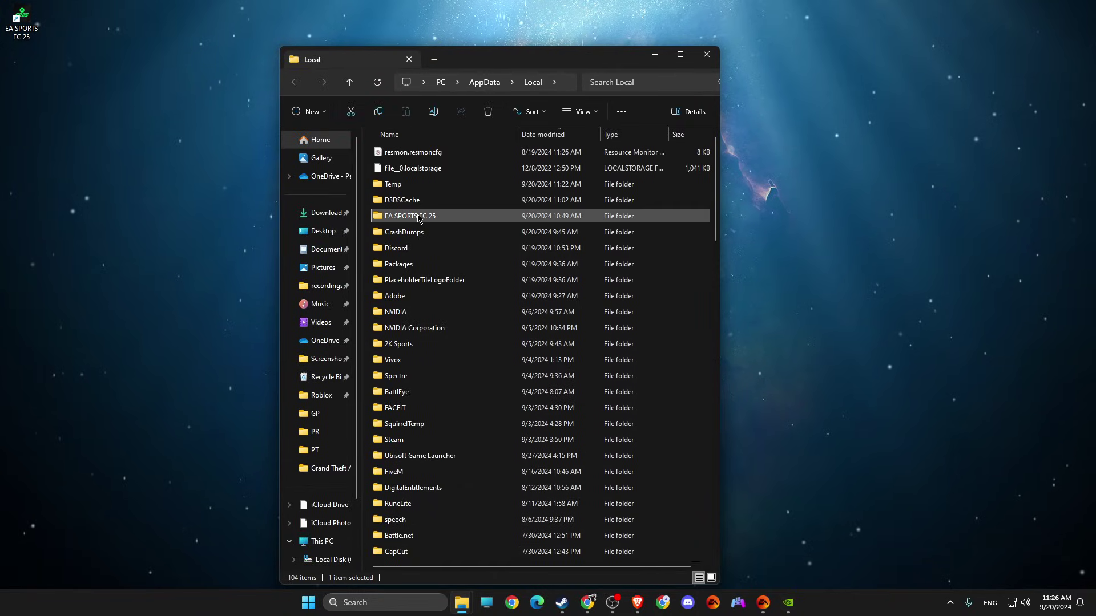
pyautogui.rightClick(412, 217)
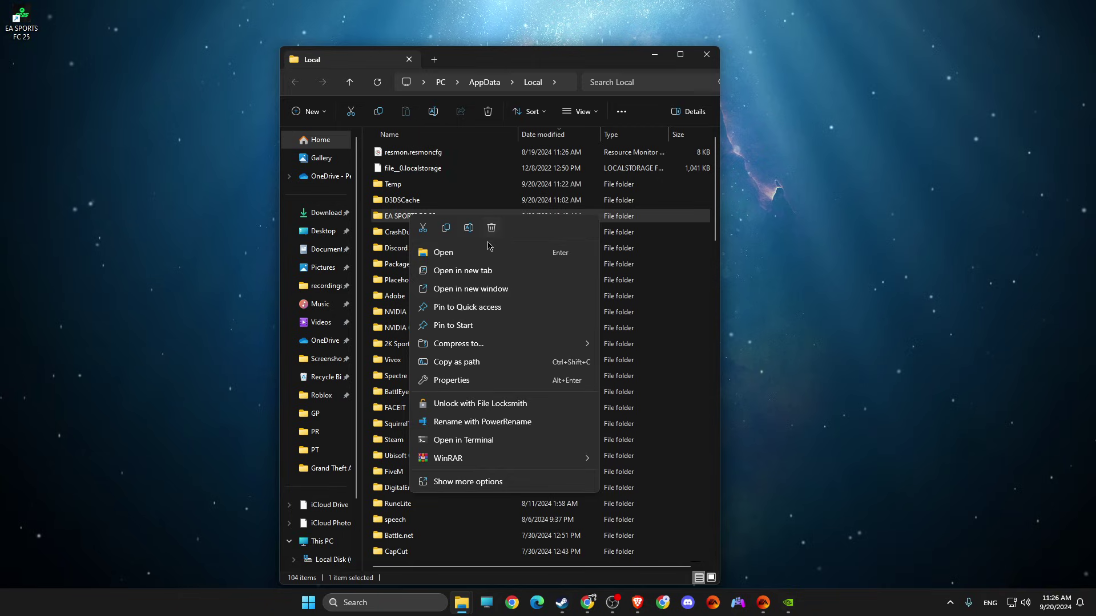
pyautogui.click(391, 267)
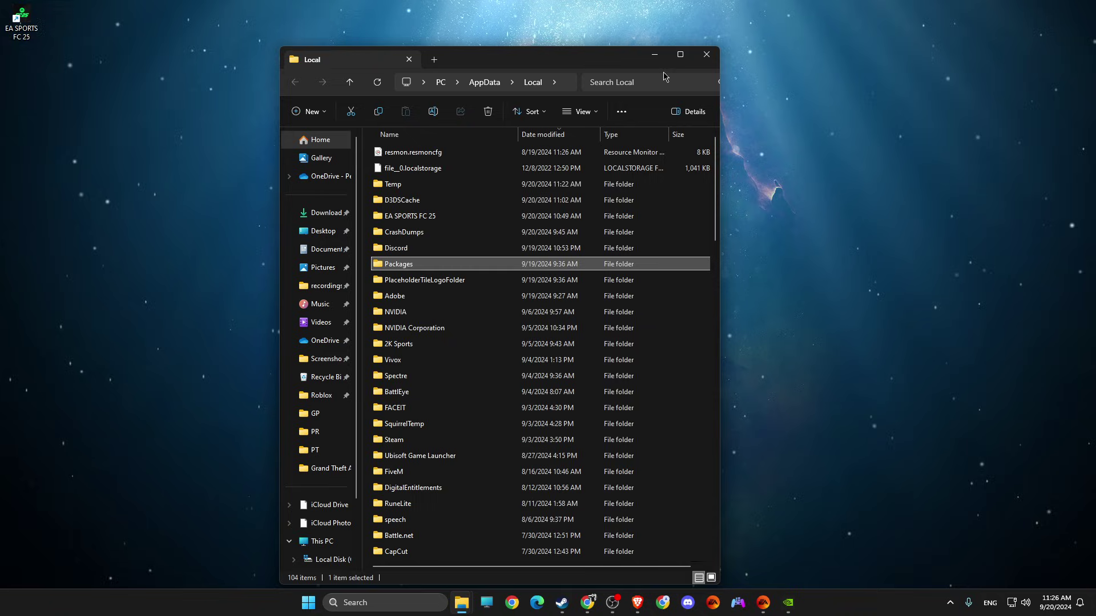
pyautogui.click(706, 54)
pyautogui.click(350, 601)
pyautogui.write('settings')
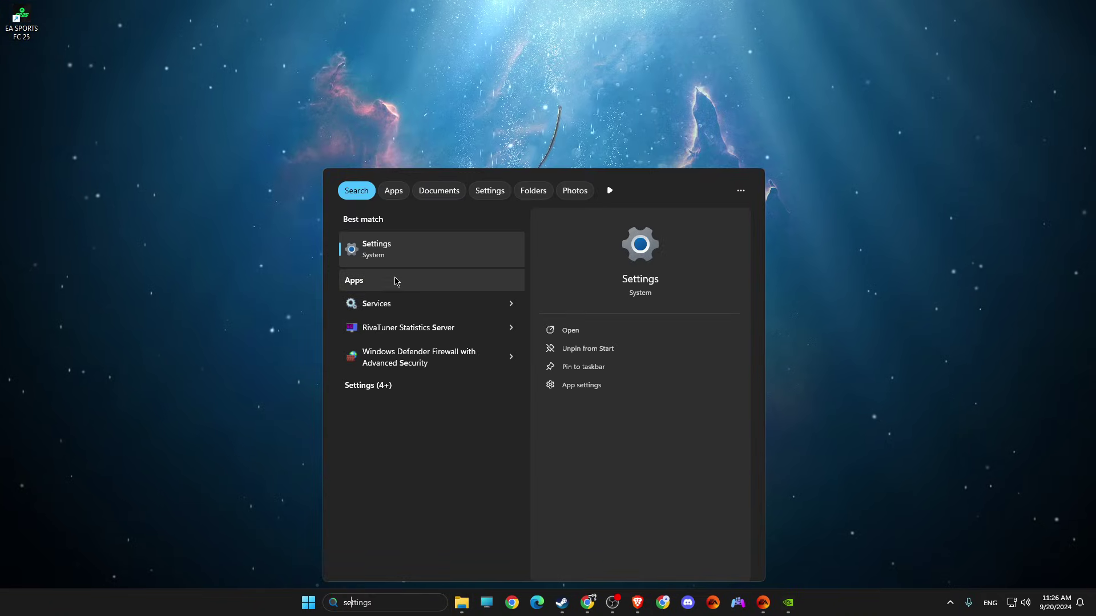
pyautogui.press('Return')
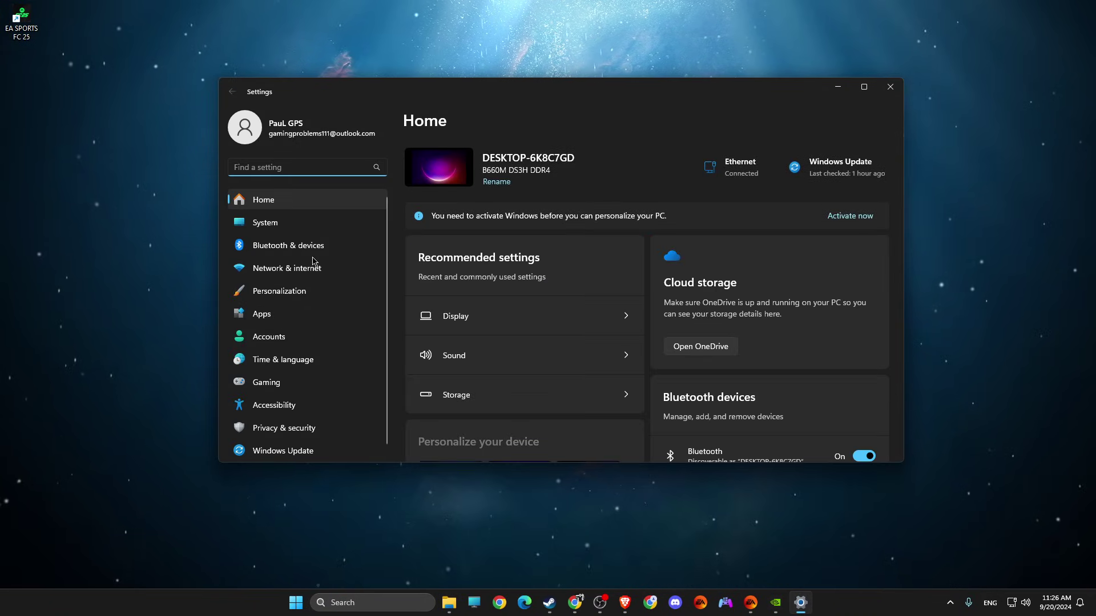
pyautogui.click(262, 167)
pyautogui.write('sto')
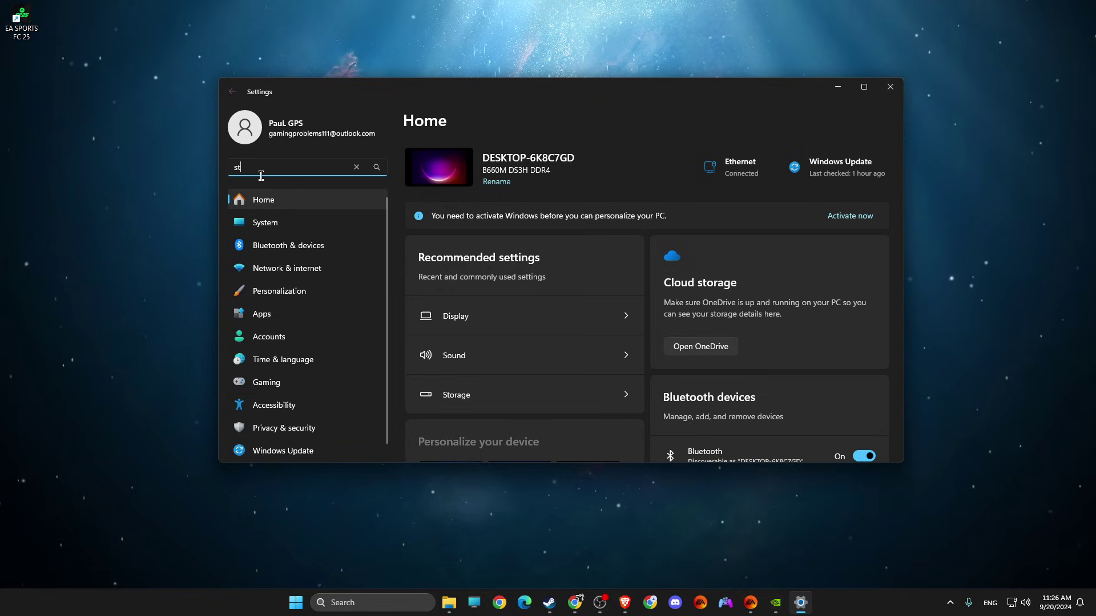
pyautogui.click(281, 214)
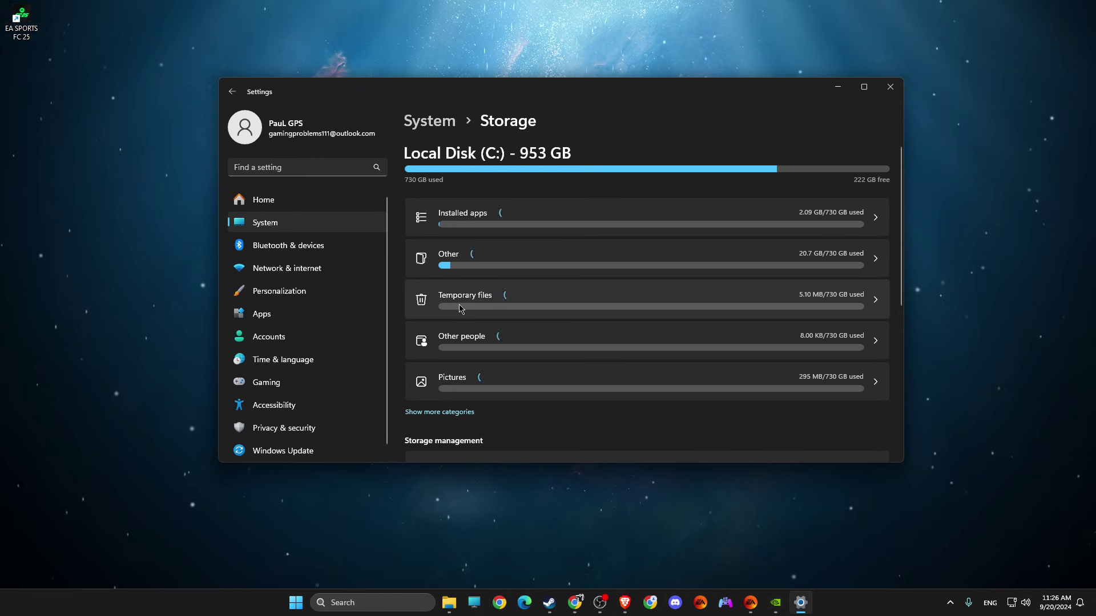
pyautogui.click(497, 296)
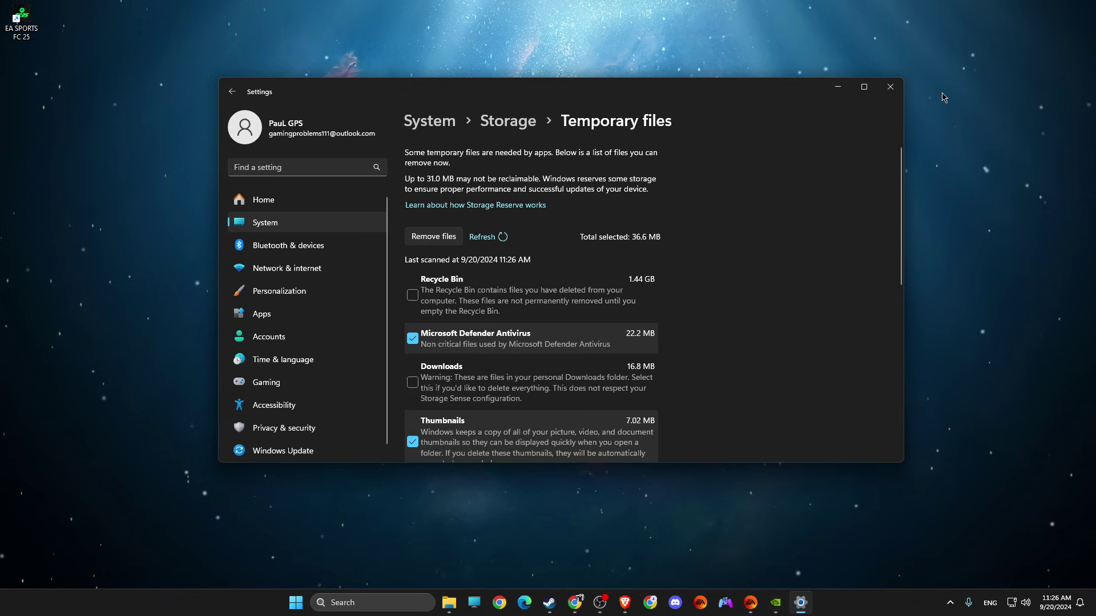
pyautogui.click(890, 87)
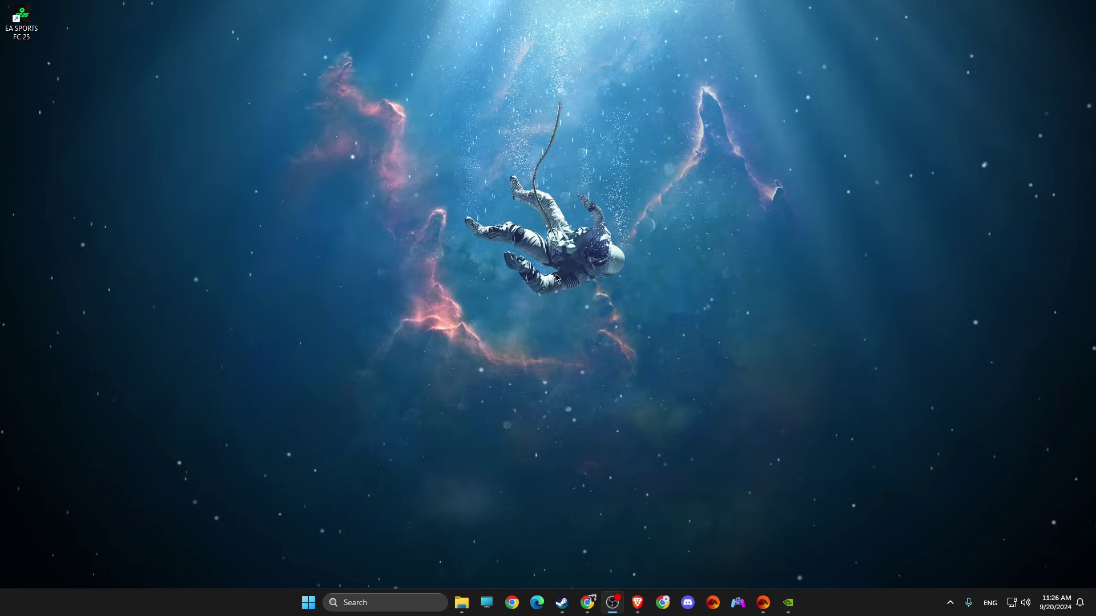
# - Open the Graphics settings page via search and look over the default graphics settings
pyautogui.click(361, 602)
pyautogui.write('graphics settings')
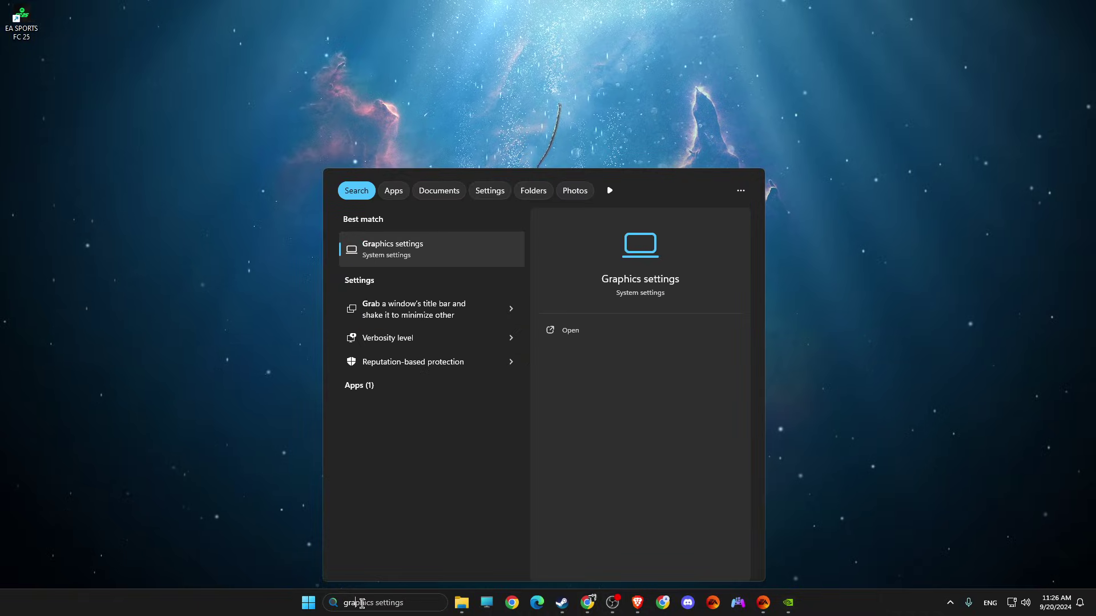
pyautogui.click(388, 250)
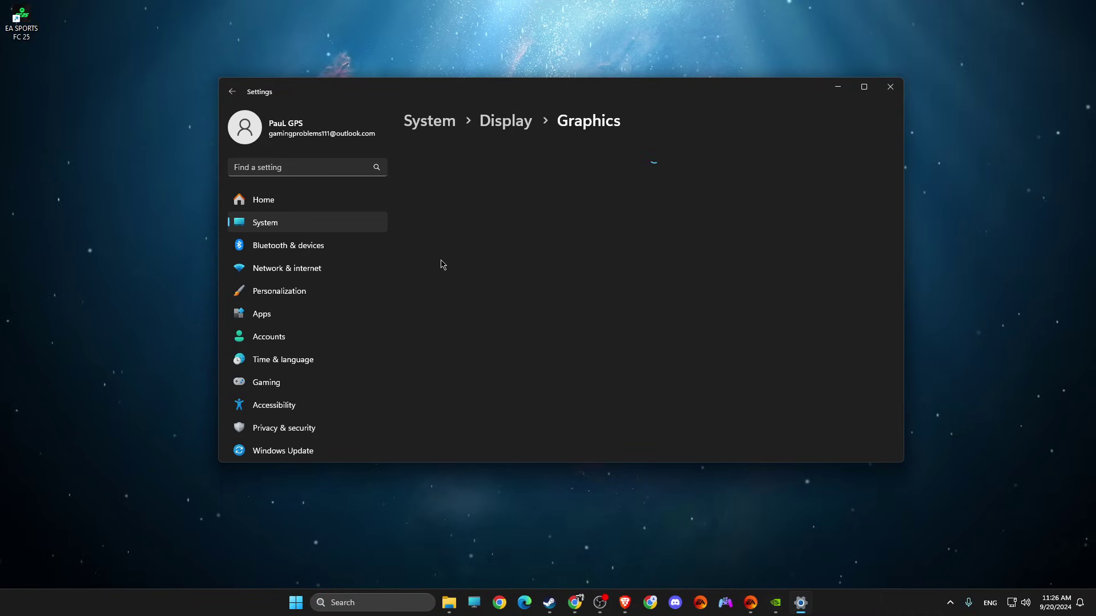
pyautogui.click(447, 178)
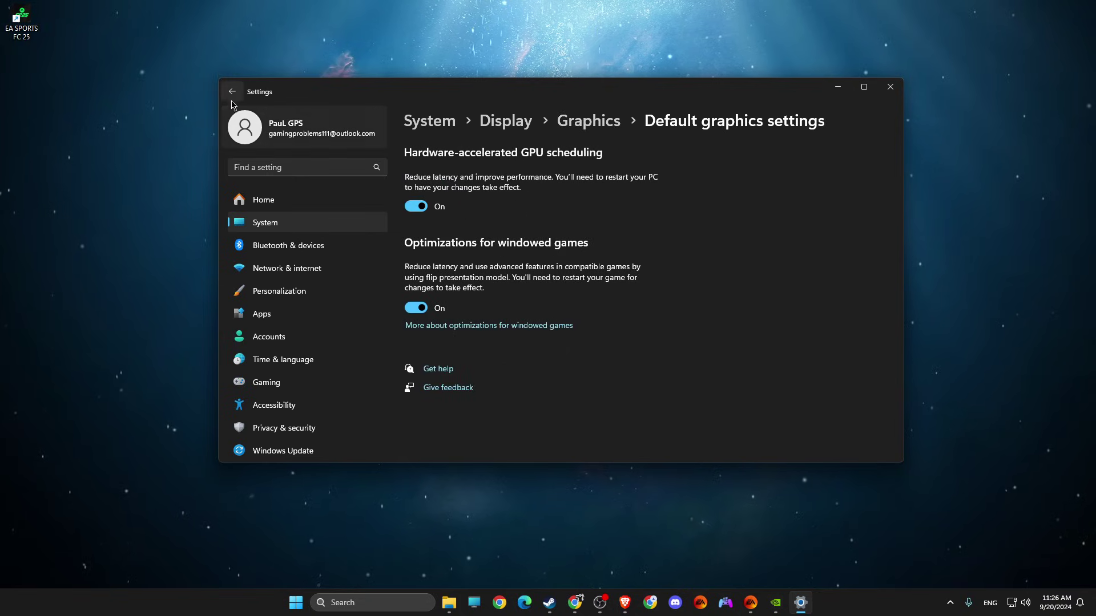
pyautogui.hotkey('alt', 'Left')
# - Browse for FC25.exe and add it to the Graphics app list
pyautogui.click(437, 283)
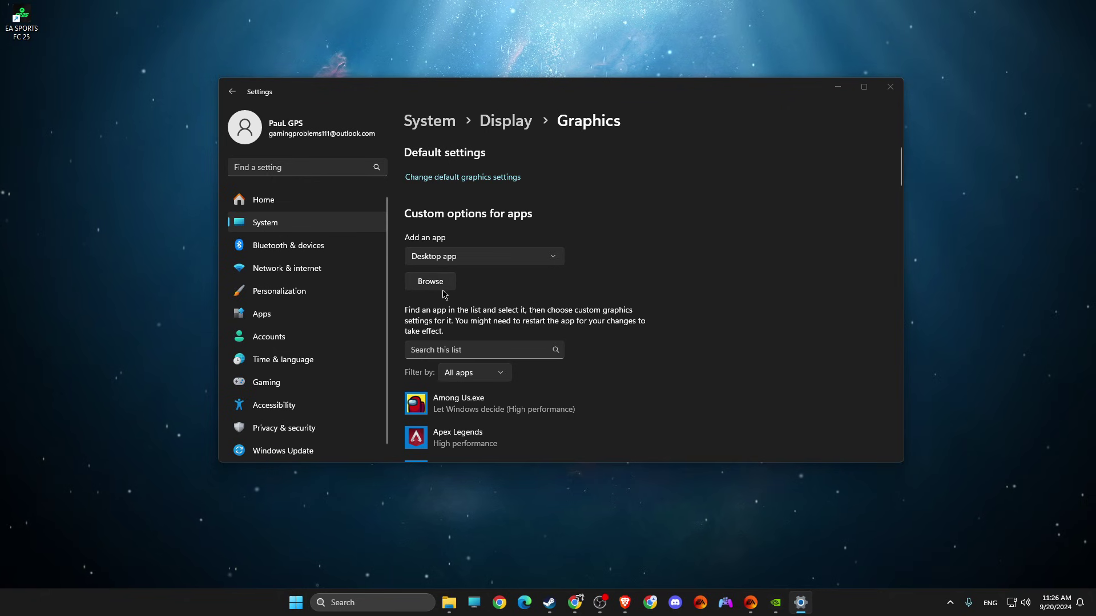
pyautogui.click(561, 113)
pyautogui.click(561, 112)
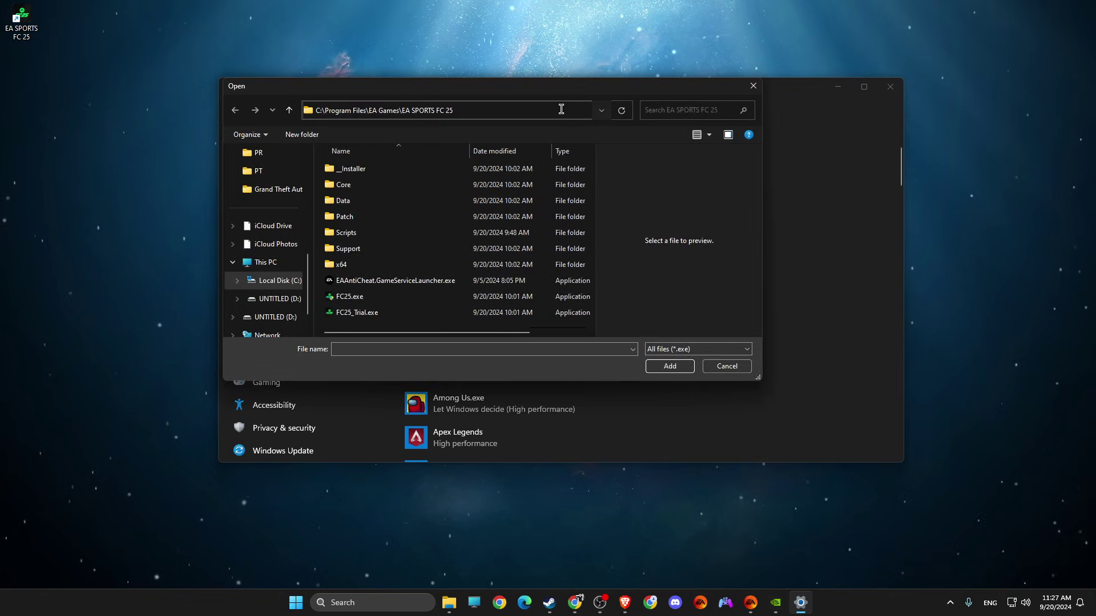
pyautogui.press('Escape')
pyautogui.click(333, 300)
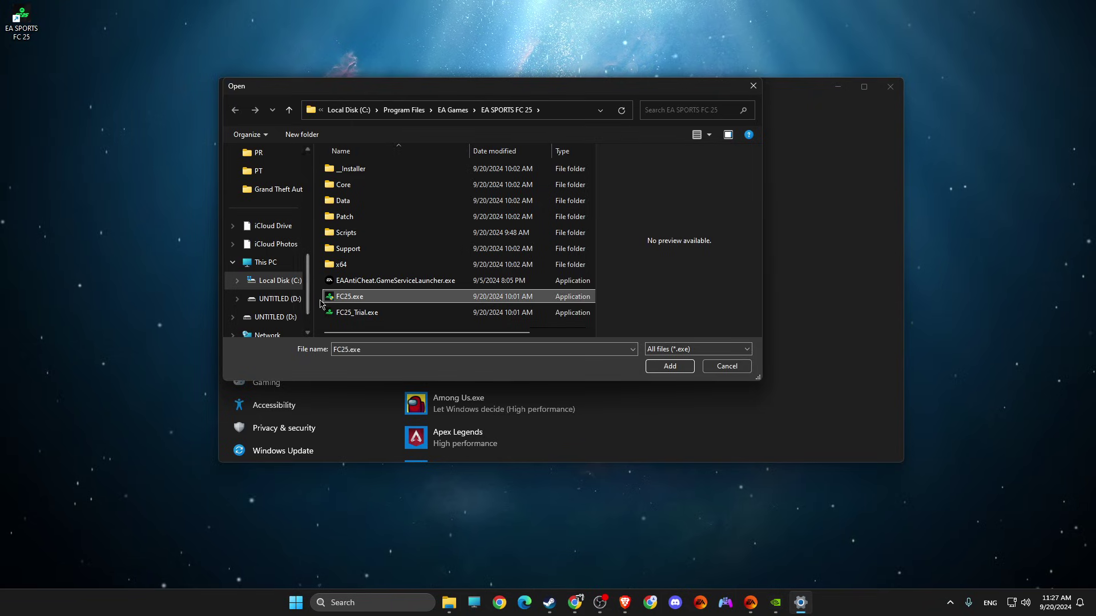
pyautogui.click(668, 366)
pyautogui.scroll(-5, 456, 291)
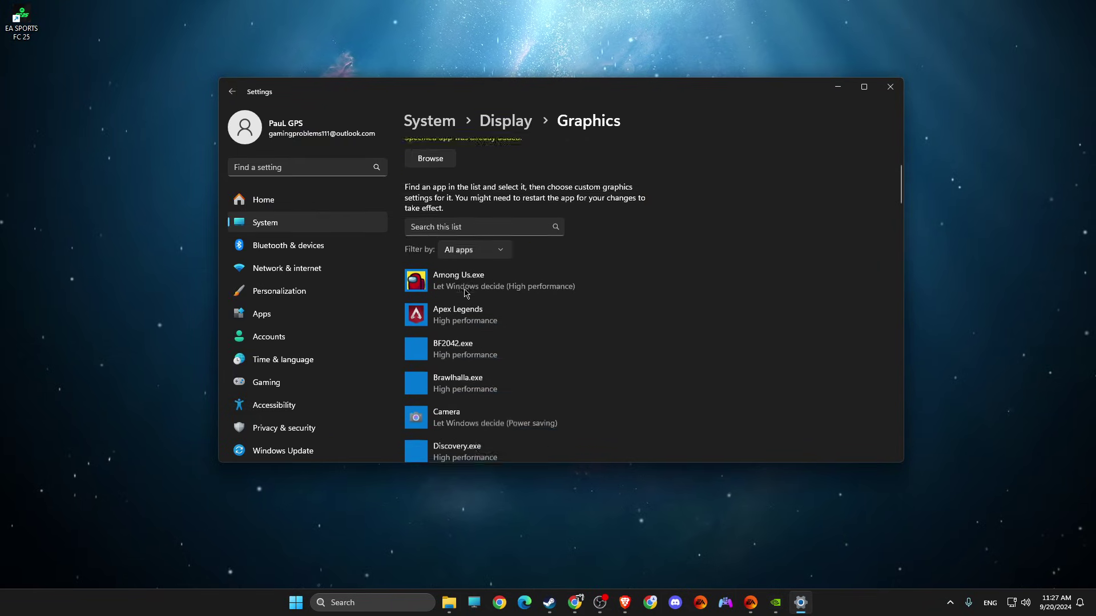
pyautogui.scroll(5, 419, 312)
pyautogui.scroll(-3, 502, 278)
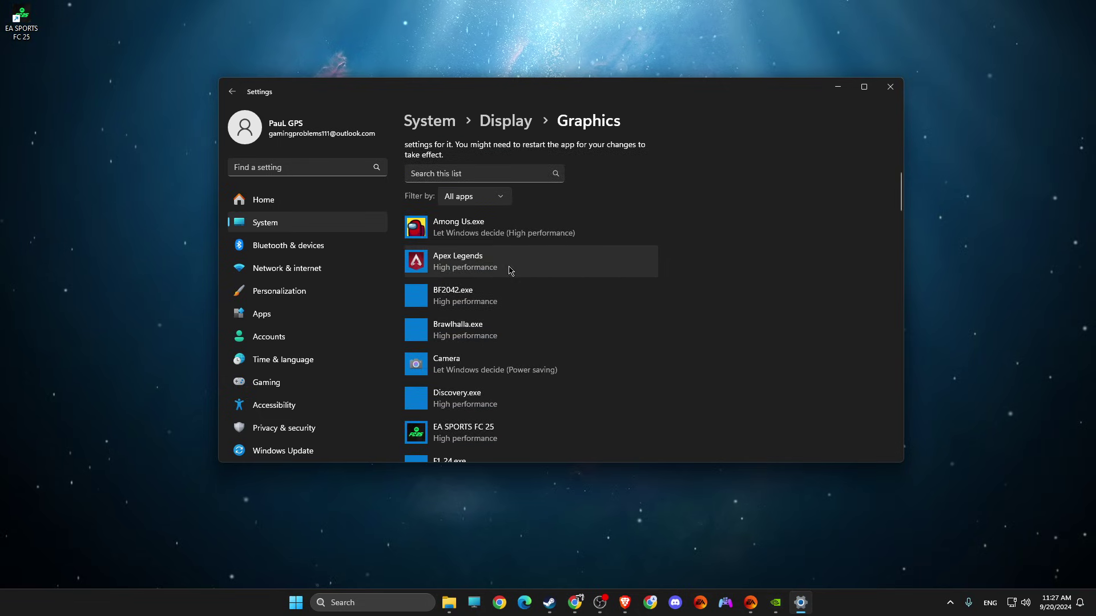
pyautogui.scroll(-3, 518, 283)
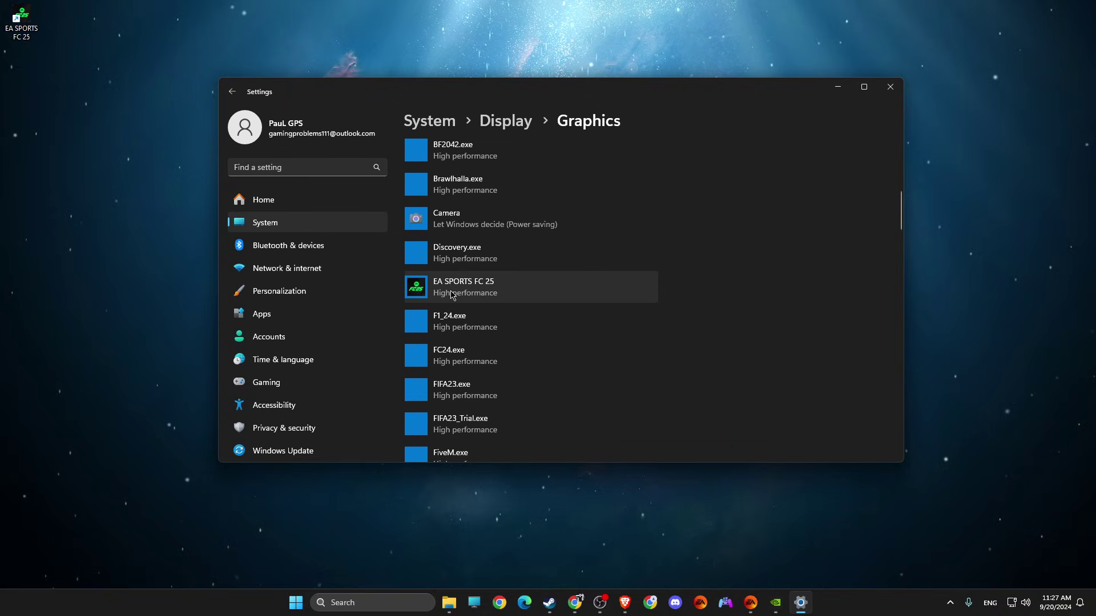
# - Set EA SPORTS FC 25's graphics preference to High performance and close Settings
pyautogui.click(462, 294)
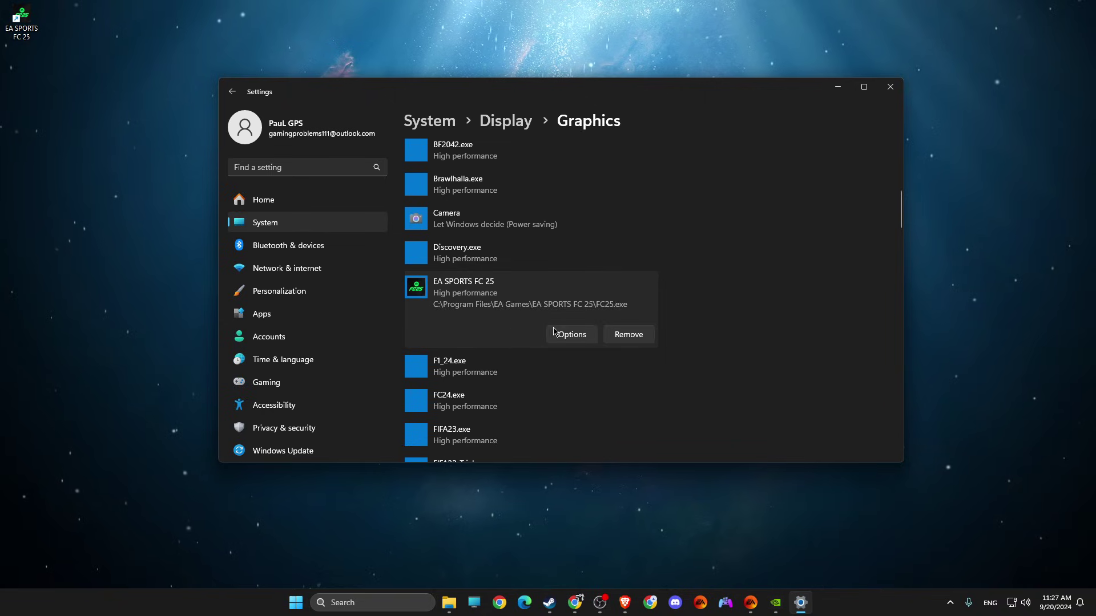
pyautogui.click(562, 334)
pyautogui.click(464, 269)
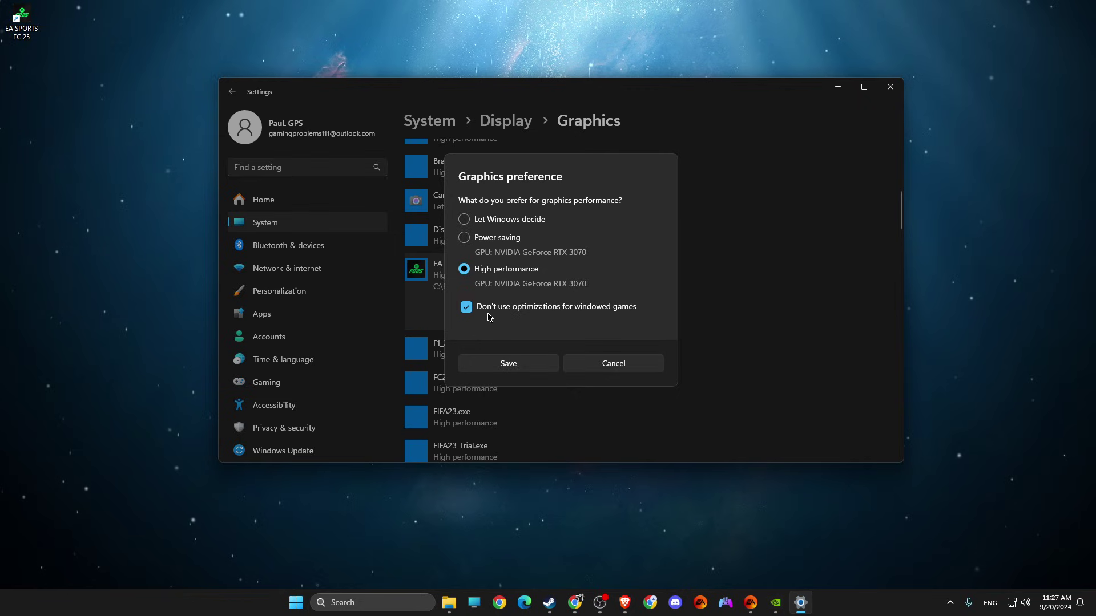
pyautogui.click(606, 368)
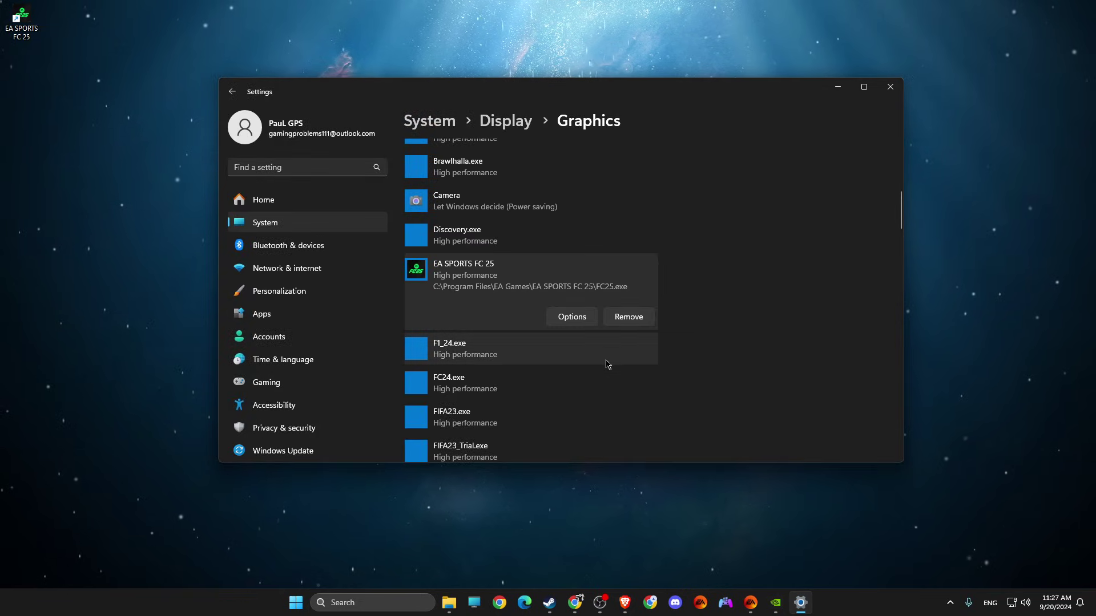
pyautogui.click(889, 86)
pyautogui.click(359, 602)
pyautogui.write('edit power plan')
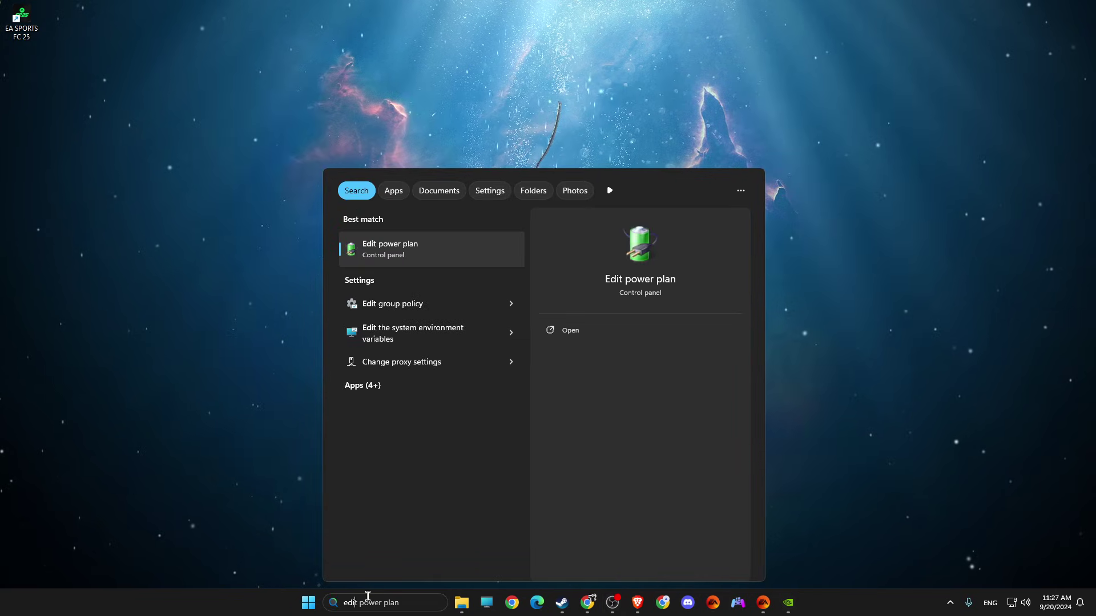
pyautogui.click(382, 251)
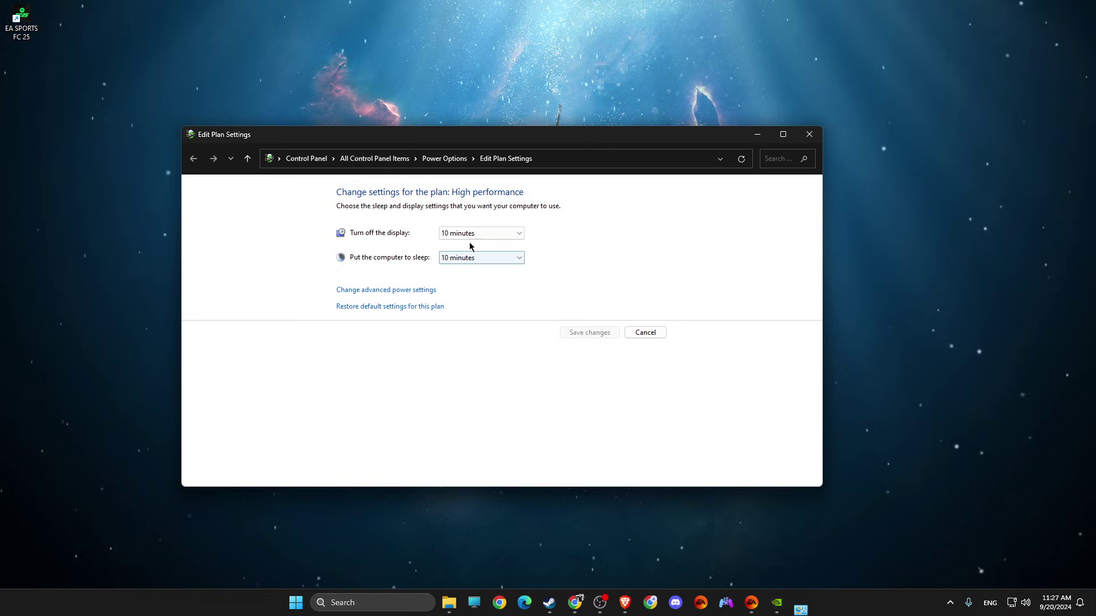
pyautogui.click(450, 158)
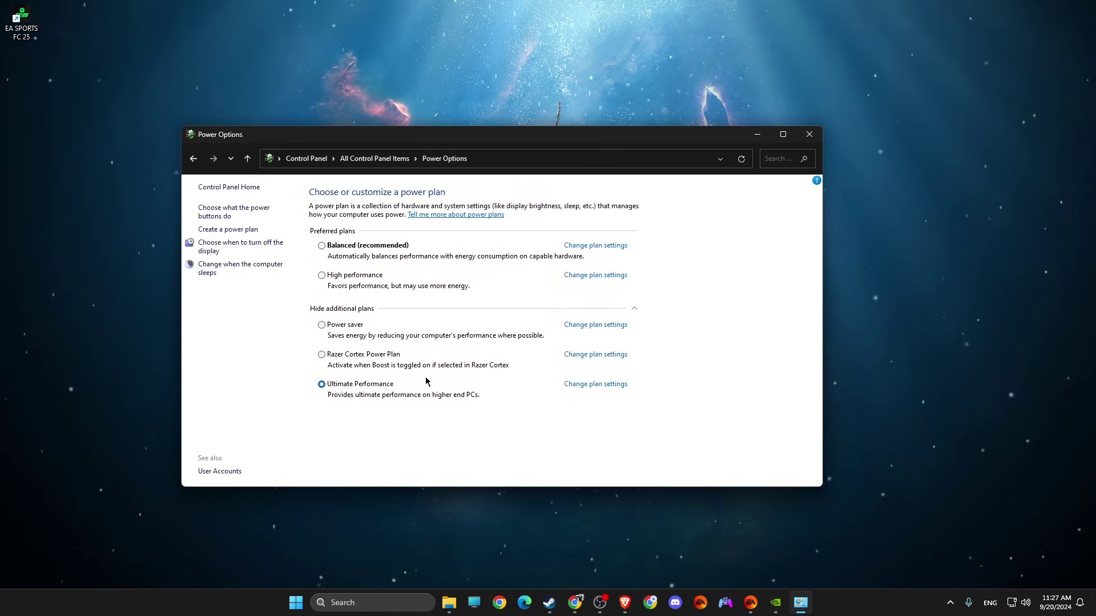
pyautogui.click(809, 134)
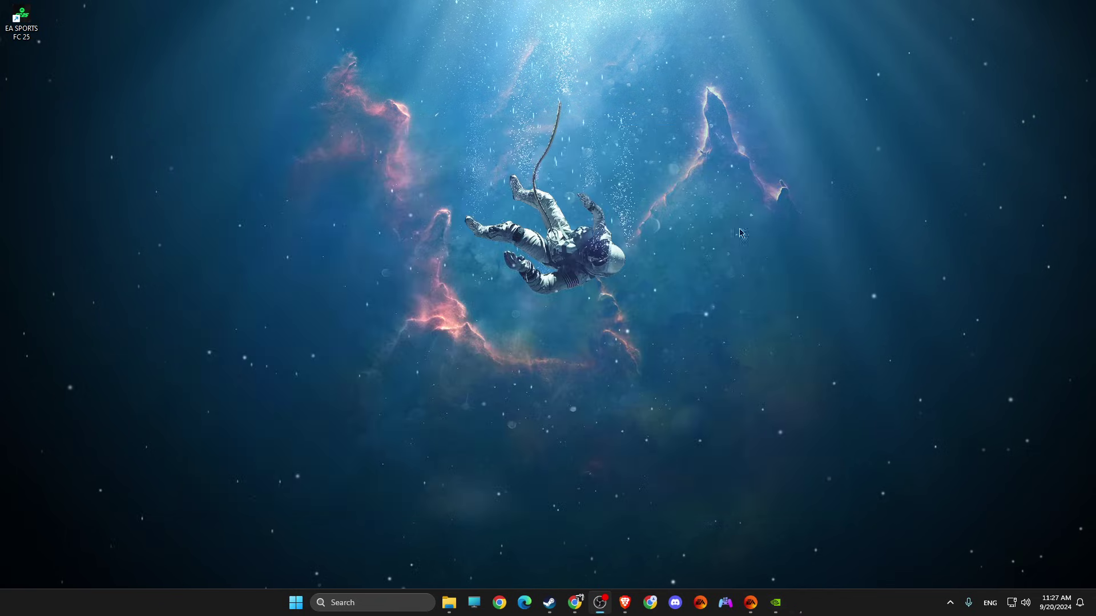
pyautogui.click(382, 603)
pyautogui.write('windows')
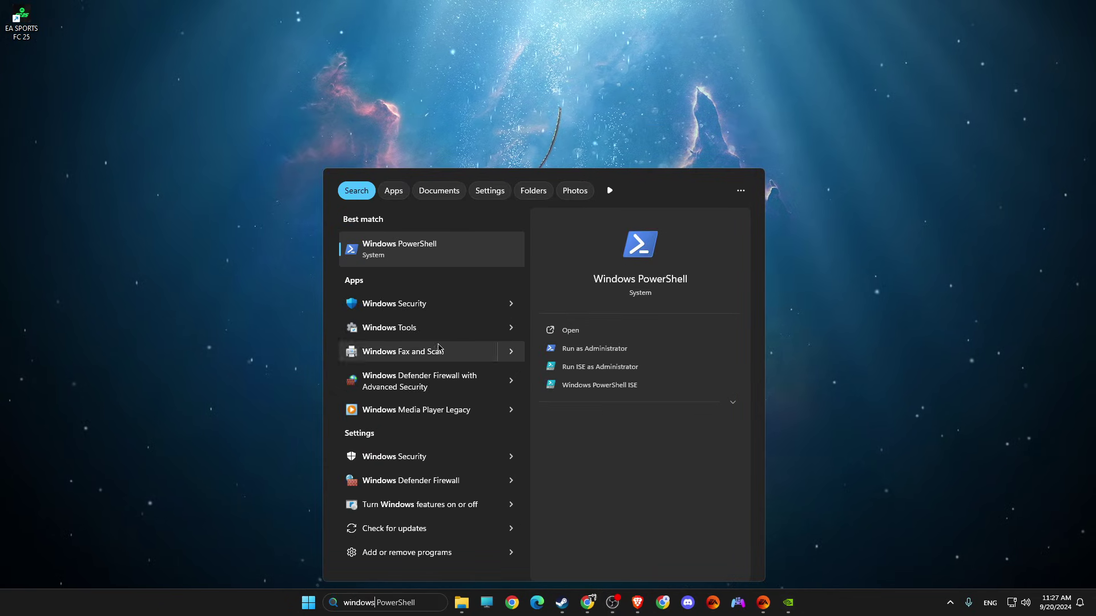
pyautogui.click(389, 482)
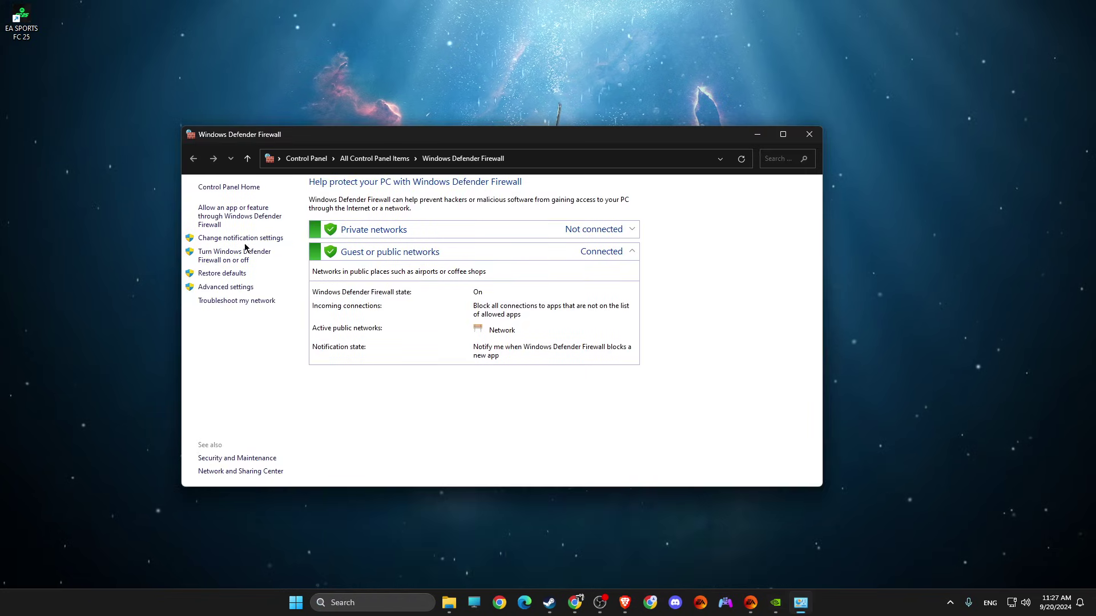
pyautogui.click(242, 222)
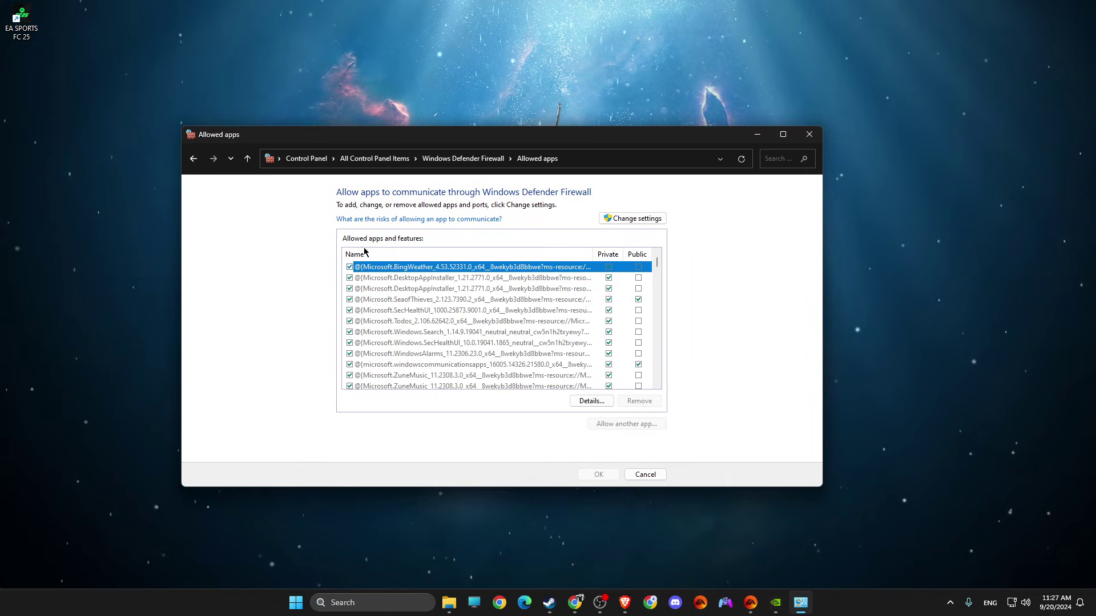
pyautogui.click(622, 222)
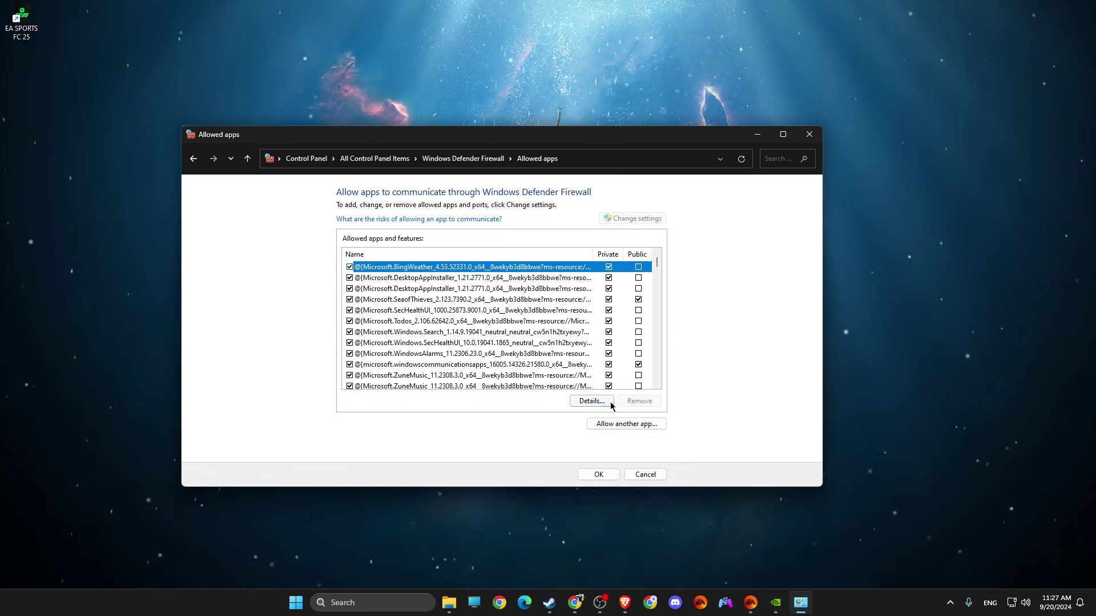
pyautogui.click(612, 425)
pyautogui.click(573, 372)
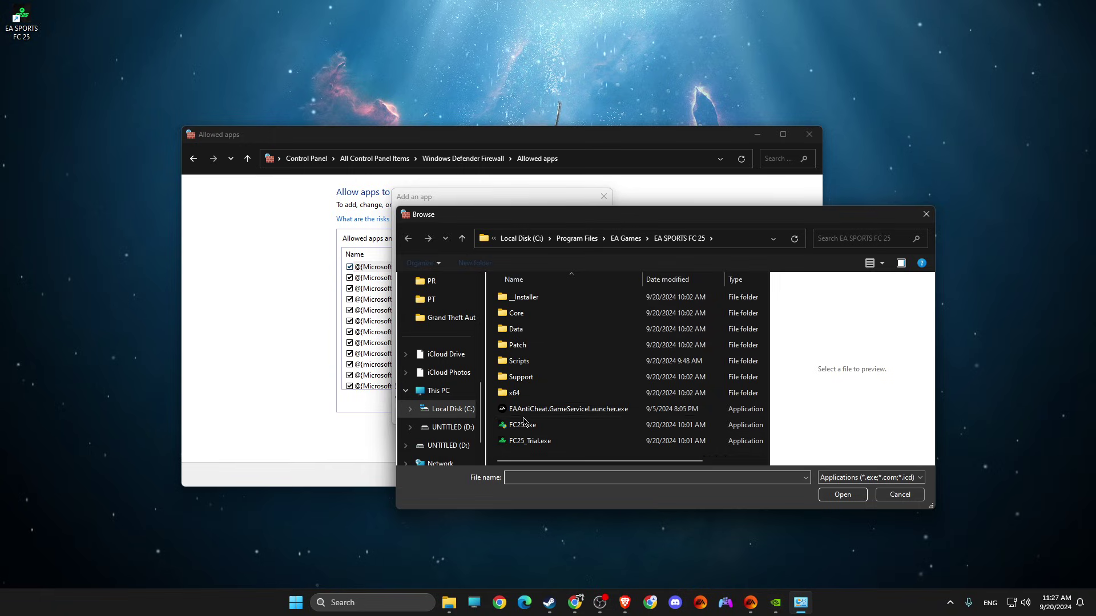
pyautogui.click(717, 238)
pyautogui.click(717, 238)
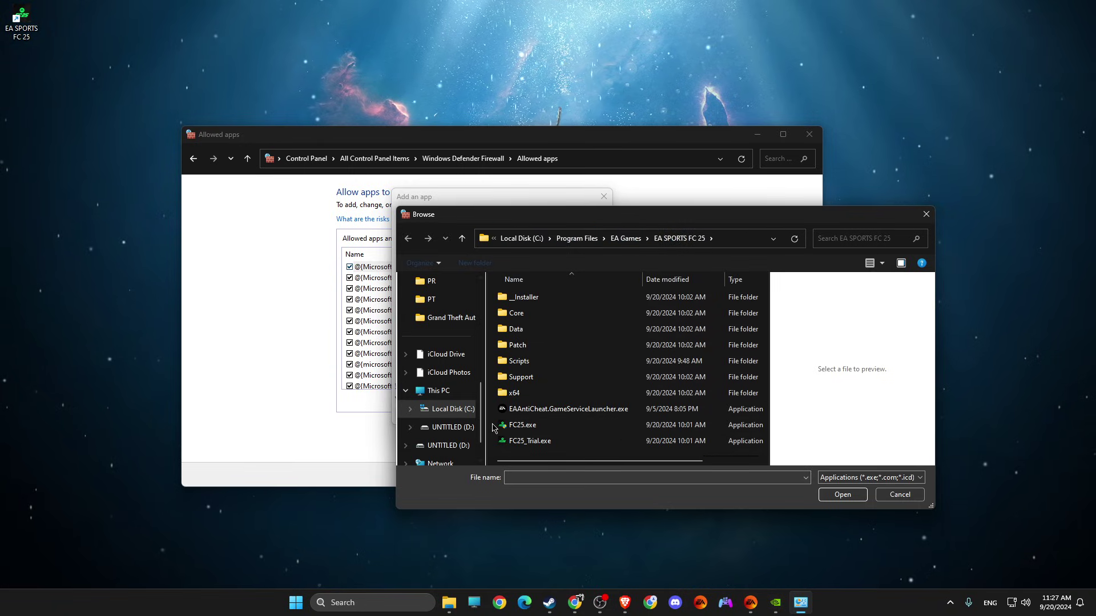
pyautogui.click(535, 428)
pyautogui.click(842, 495)
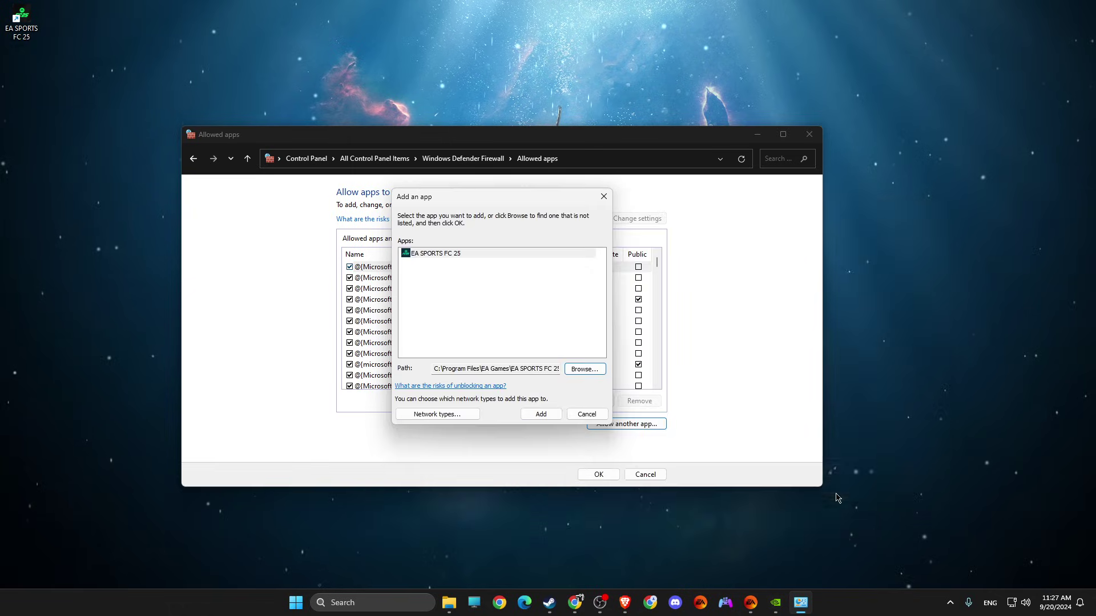
pyautogui.click(540, 414)
pyautogui.click(622, 341)
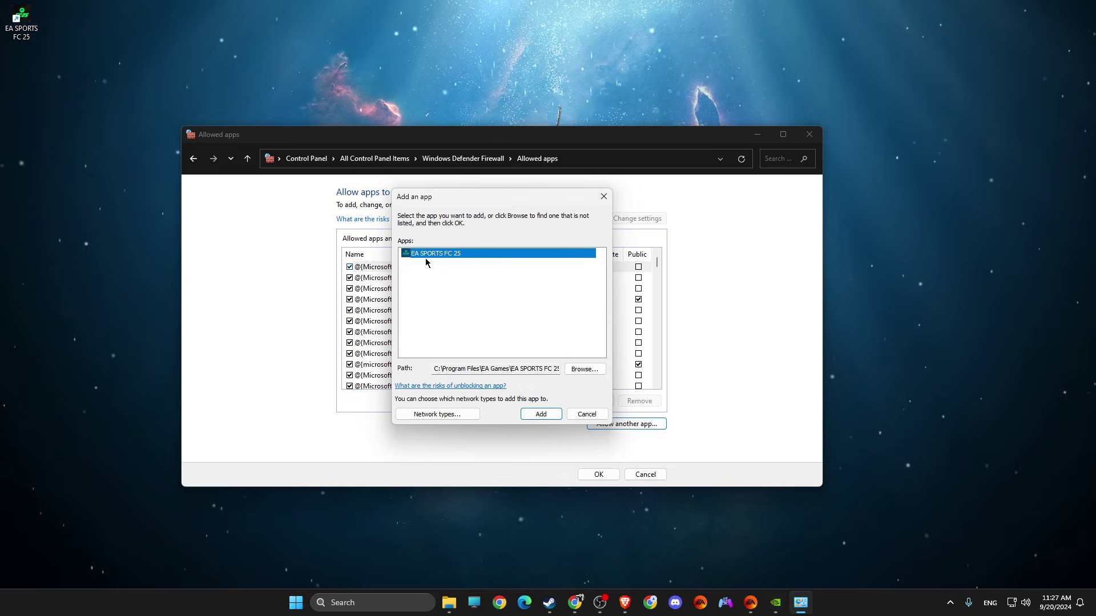
pyautogui.click(581, 415)
pyautogui.click(809, 134)
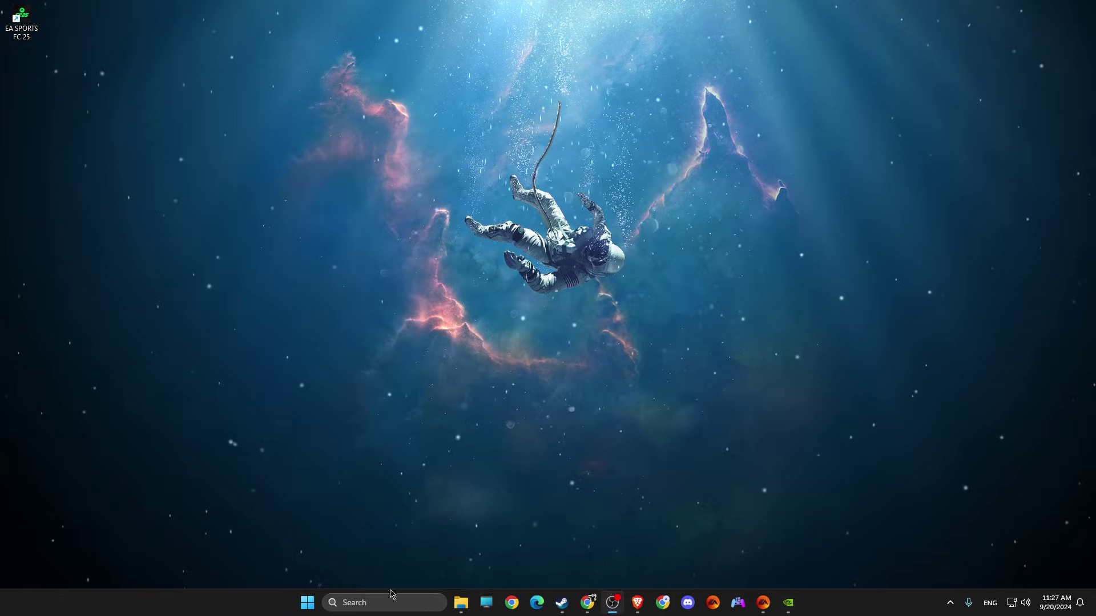
pyautogui.click(390, 595)
pyautogui.write('virus')
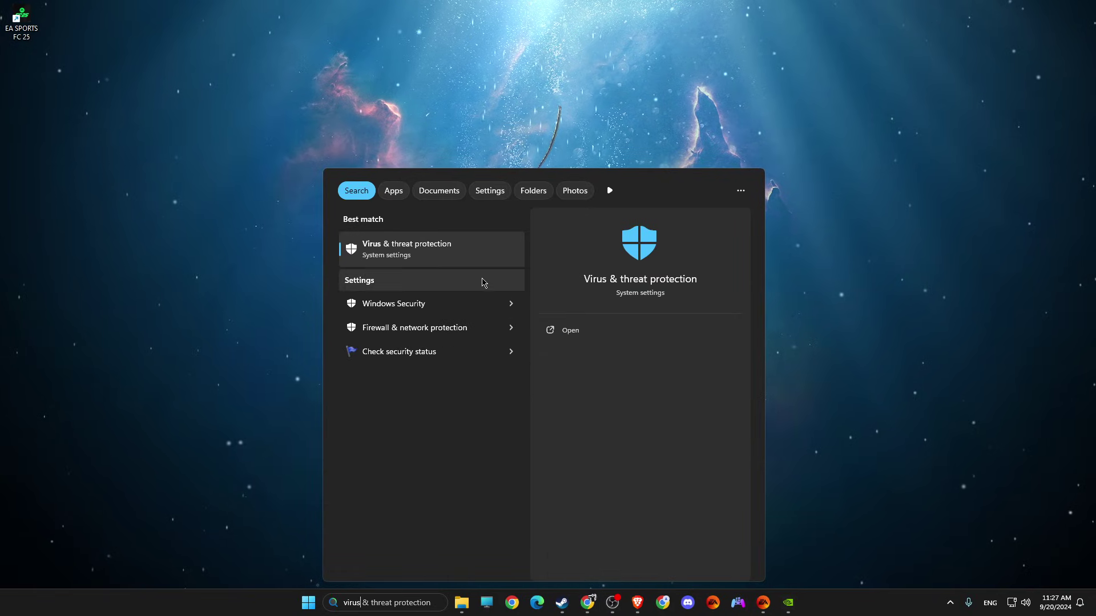
pyautogui.click(461, 313)
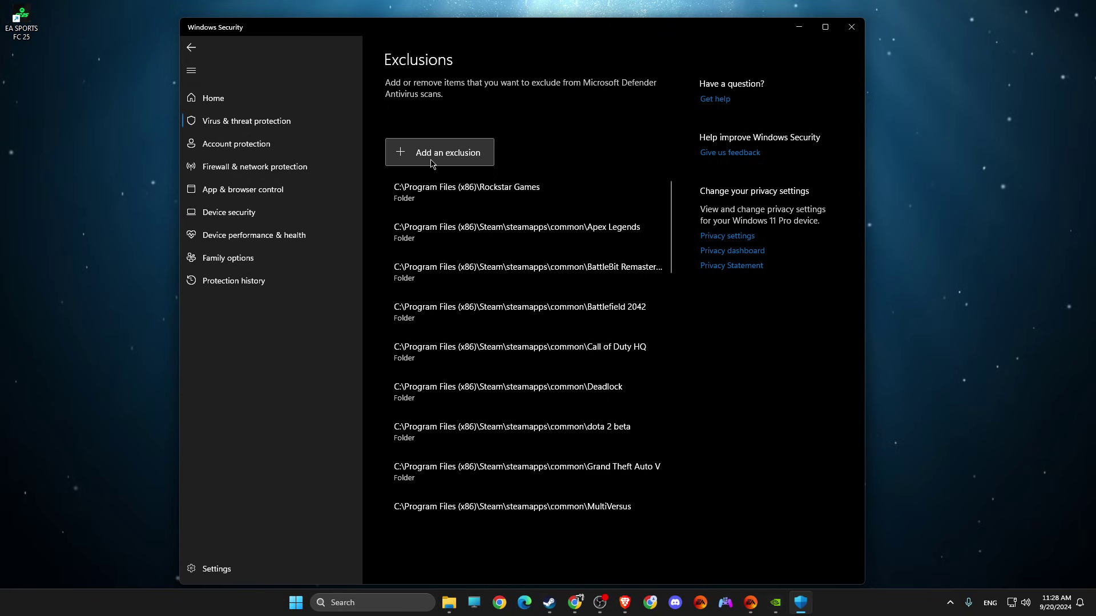
pyautogui.click(440, 155)
pyautogui.click(431, 198)
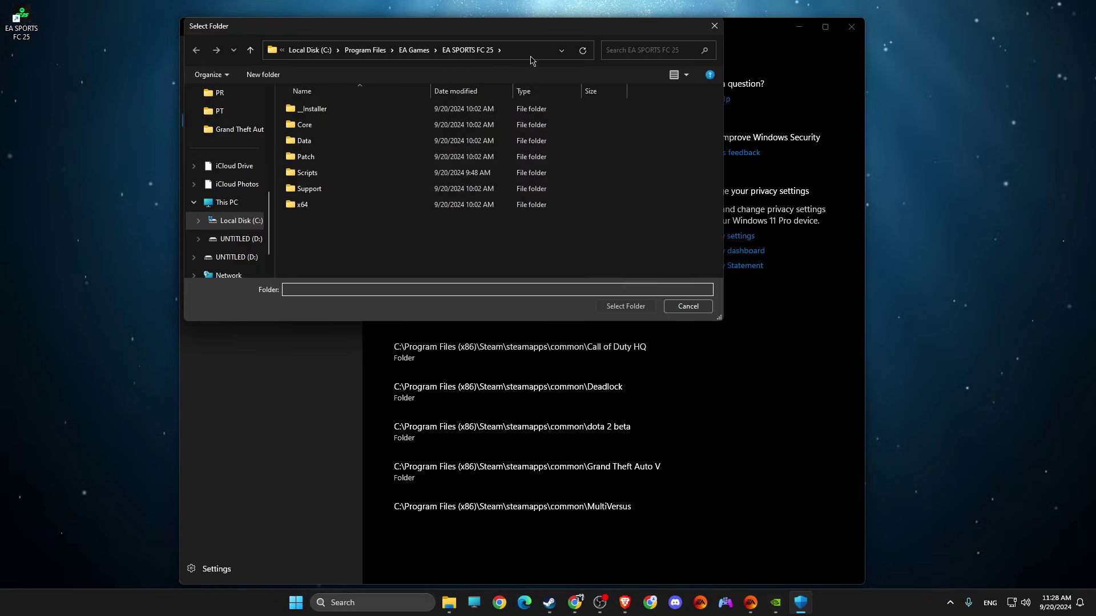
pyautogui.click(526, 51)
pyautogui.press('Escape')
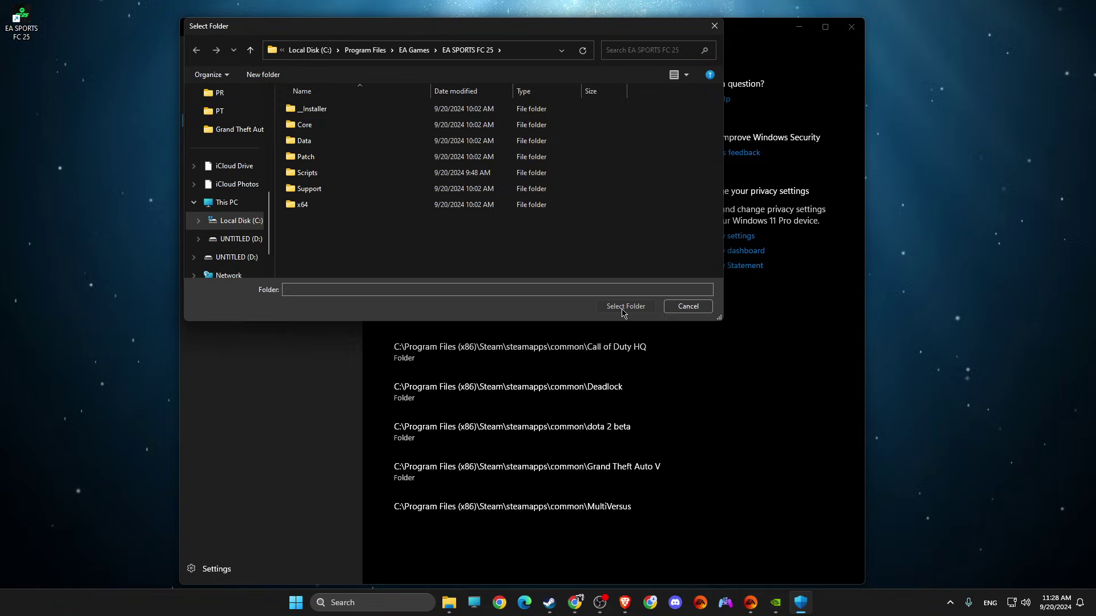
pyautogui.click(670, 309)
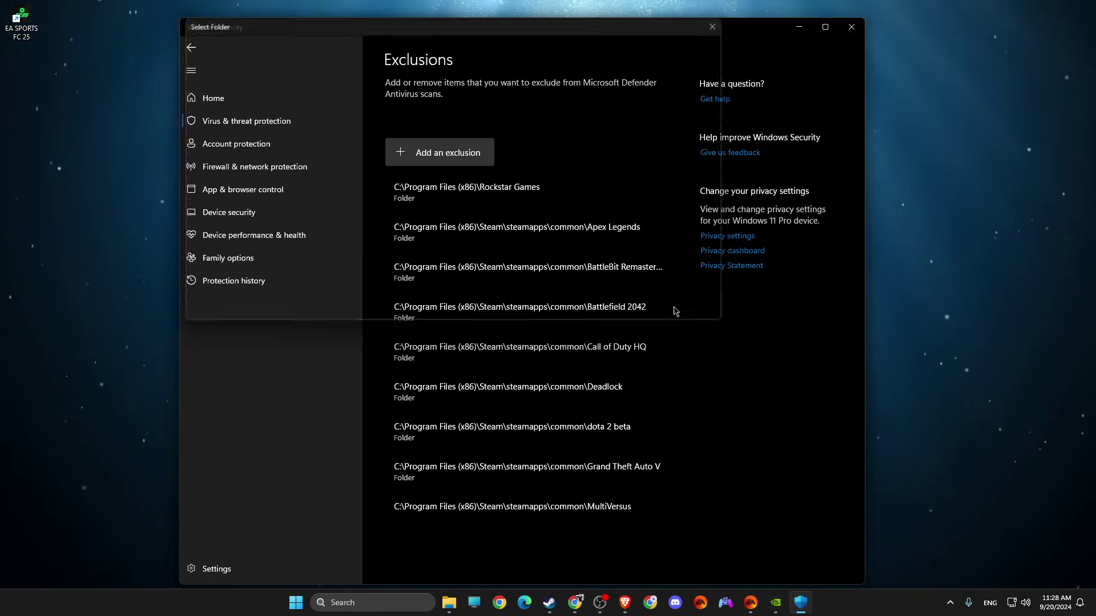
pyautogui.click(850, 28)
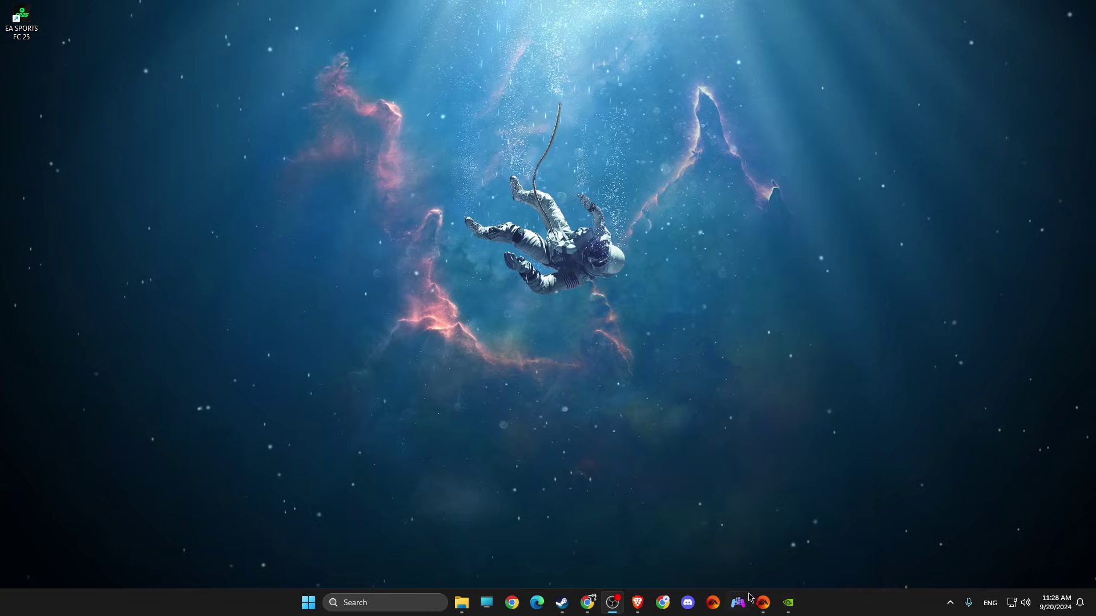
# - Enter and save -windowed in FC 25's Advanced launch options via View properties in the EA Library
pyautogui.click(762, 602)
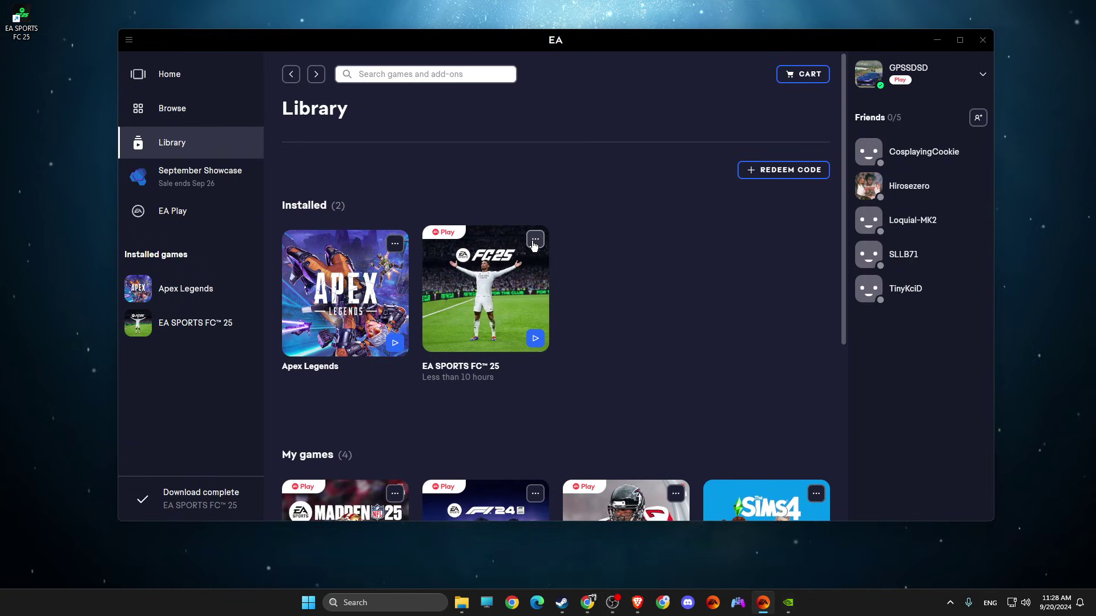
pyautogui.click(534, 240)
pyautogui.click(467, 297)
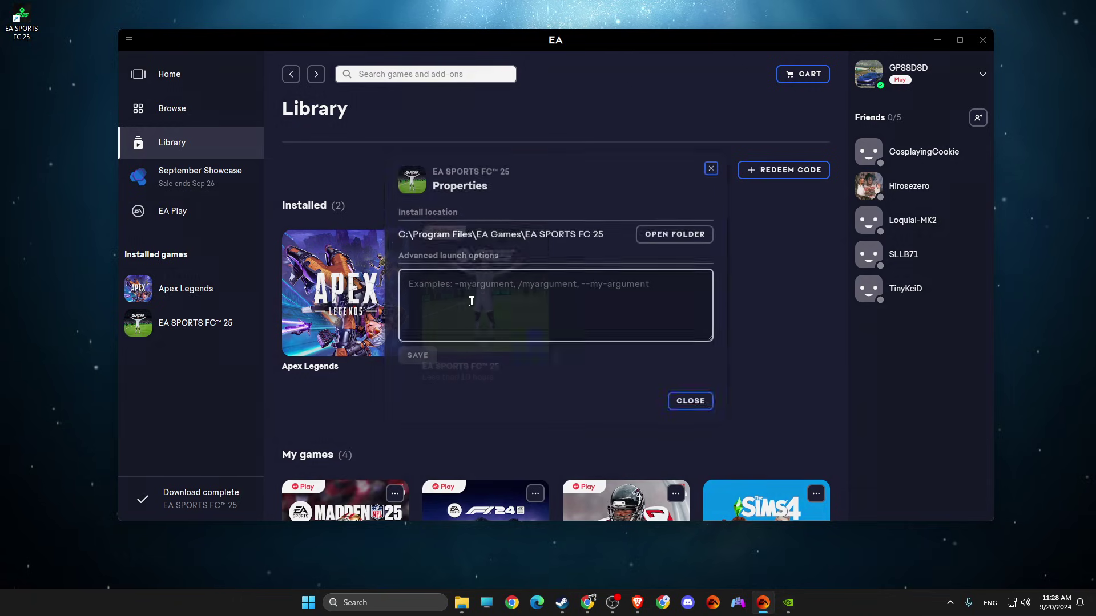
pyautogui.click(416, 308)
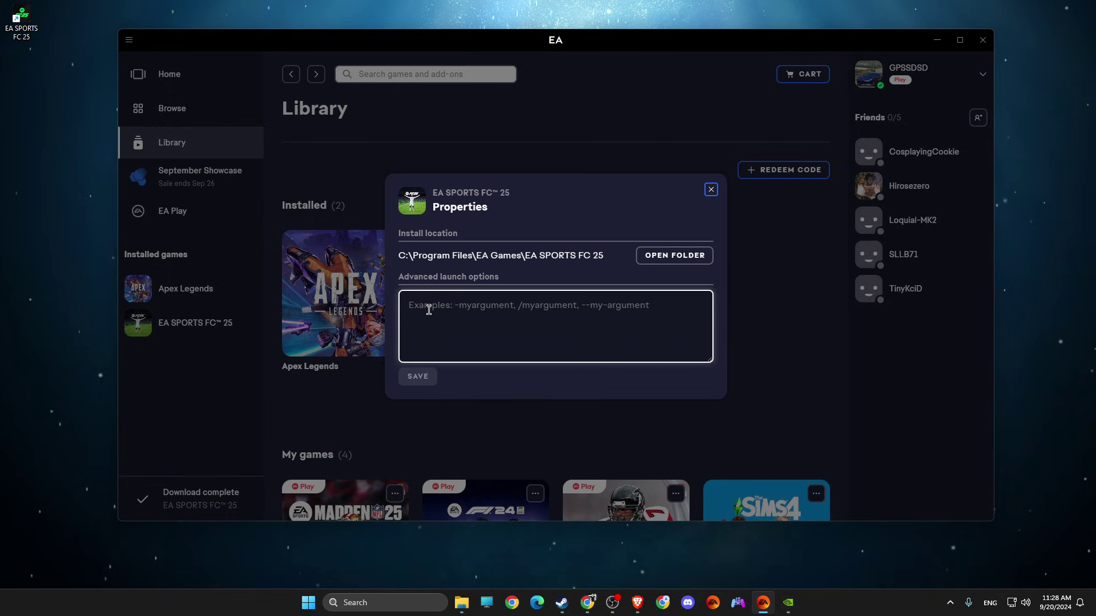
pyautogui.write('-windowed')
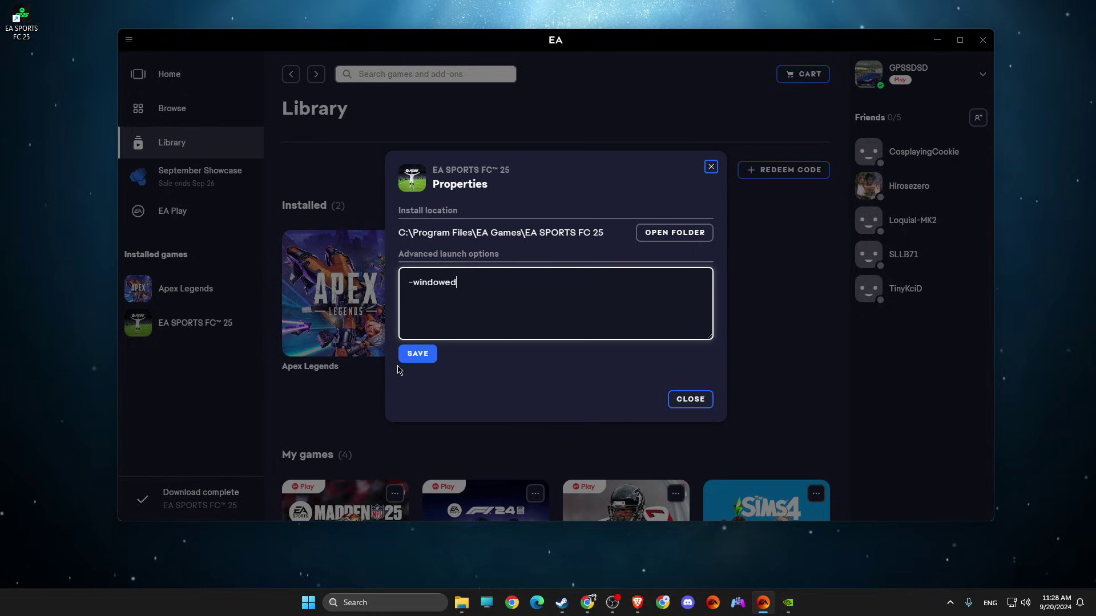
pyautogui.click(420, 355)
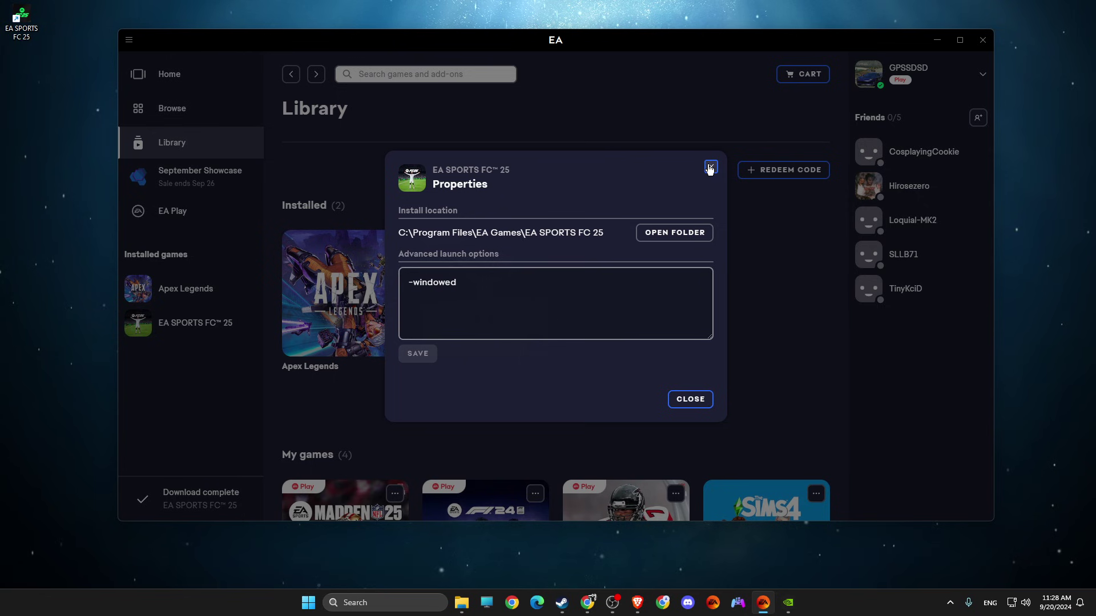
pyautogui.click(710, 170)
# - Enter -windowed in Counter-Strike 2's Steam Properties launch options and close the window
pyautogui.click(562, 602)
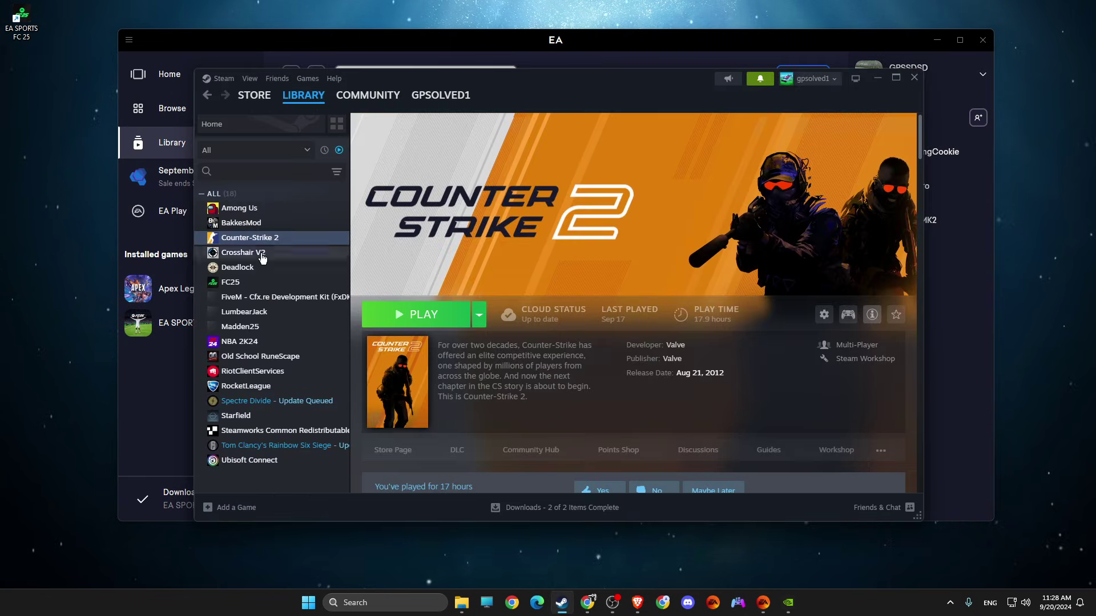
pyautogui.rightClick(247, 239)
pyautogui.click(284, 329)
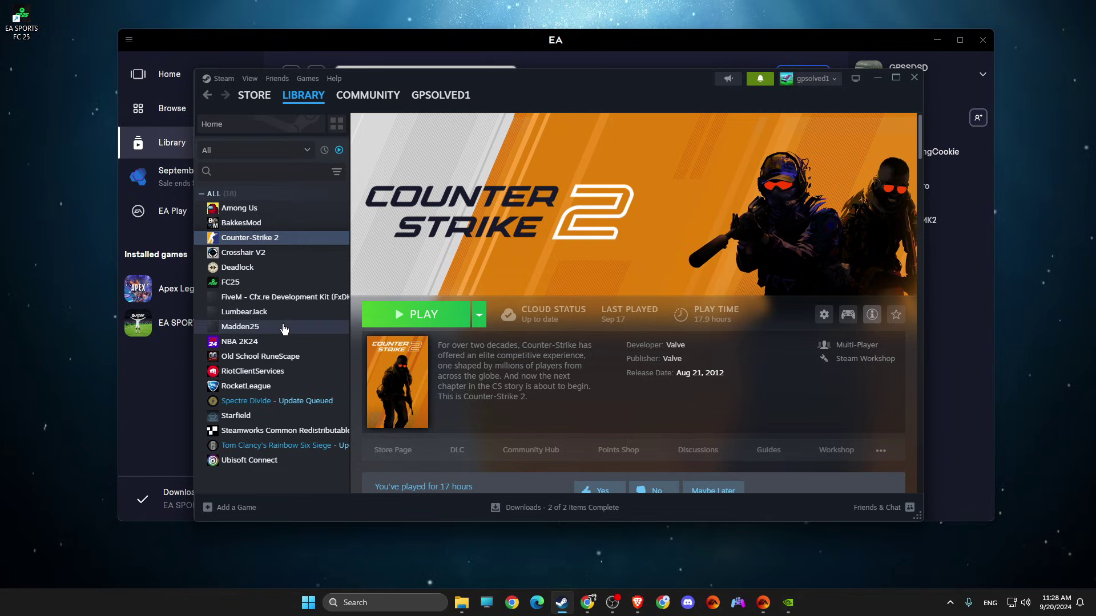
pyautogui.click(507, 407)
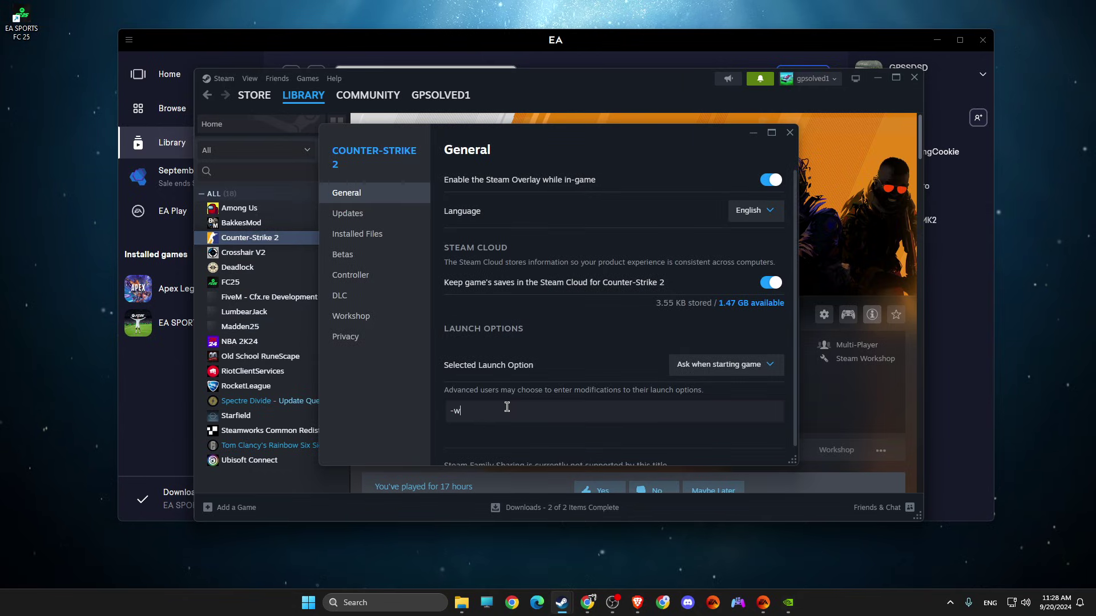
pyautogui.scroll(-1, 709, 294)
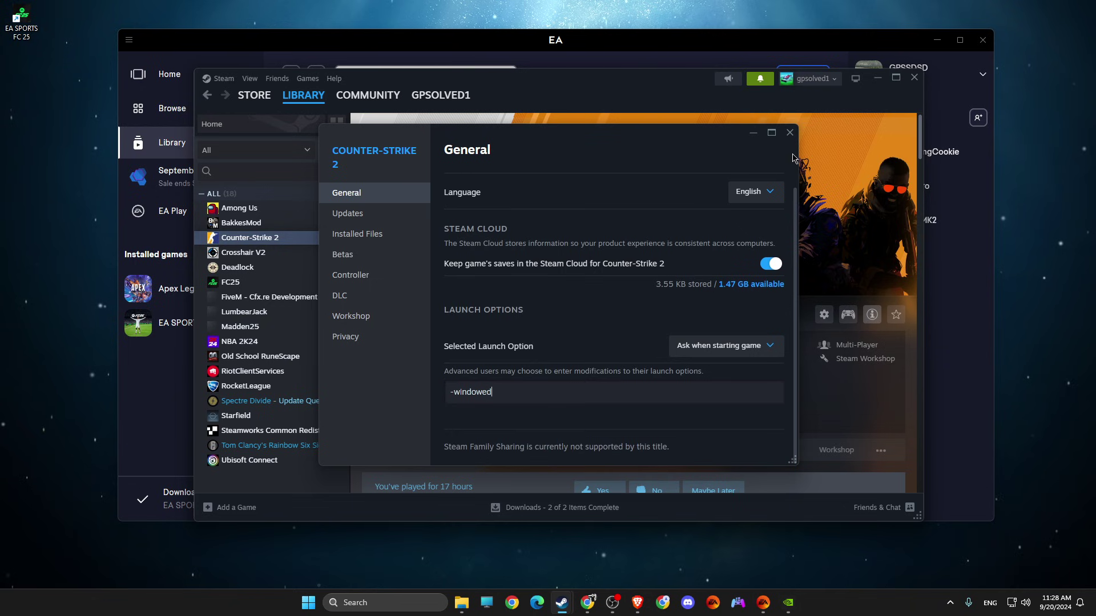
pyautogui.click(791, 135)
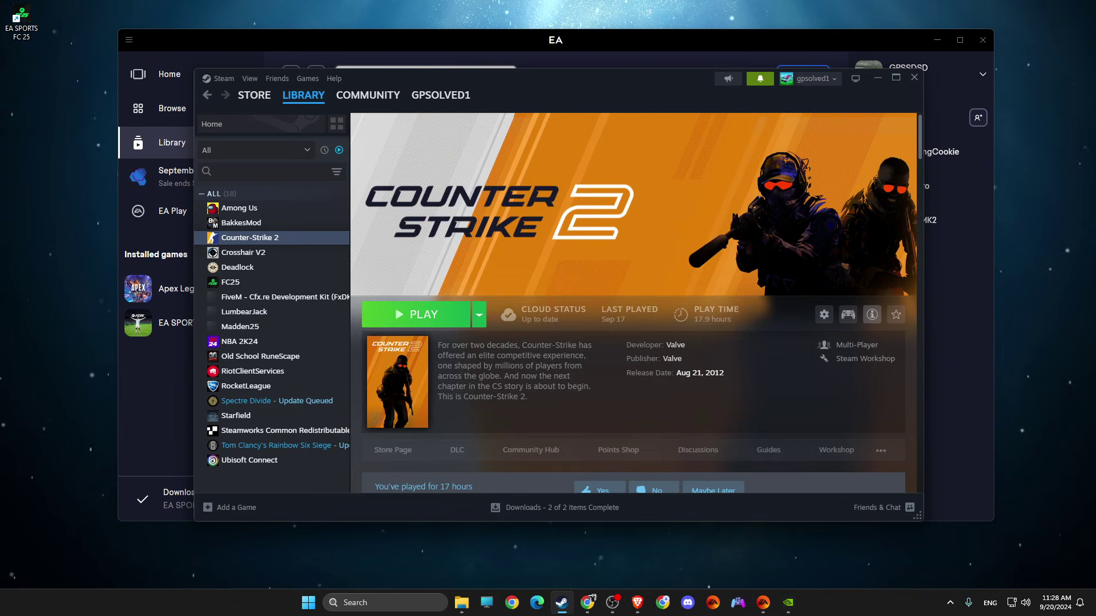